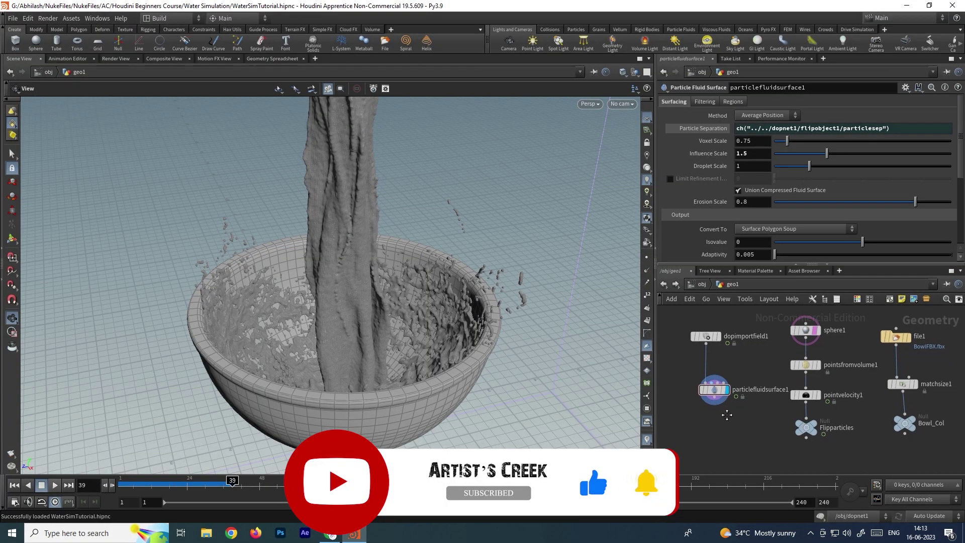
Add a Null node connected below the particlefluidsurface1 node
{"action": "middle_click_drag", "start_coordinate": [731, 423], "coordinate": [726, 414]}
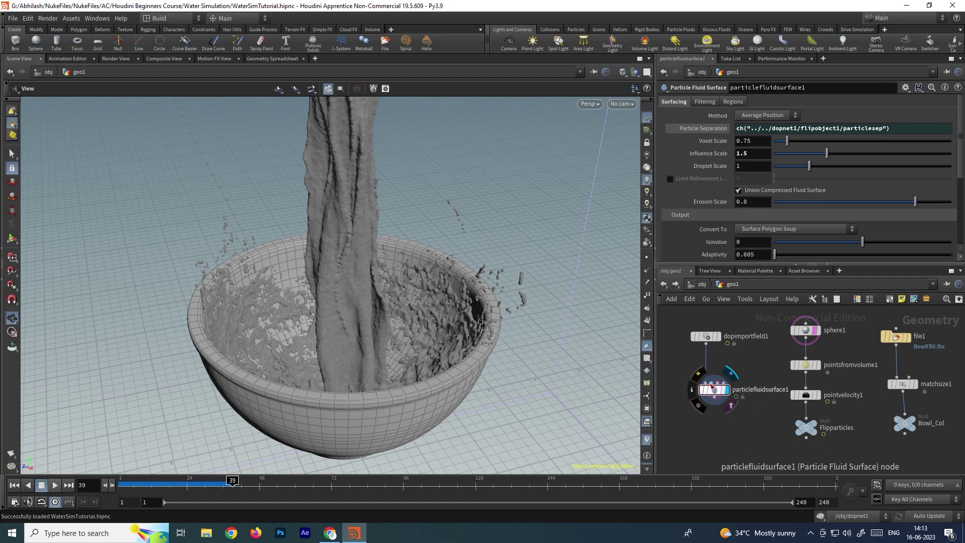
{"action": "mouse_move", "coordinate": [711, 396]}
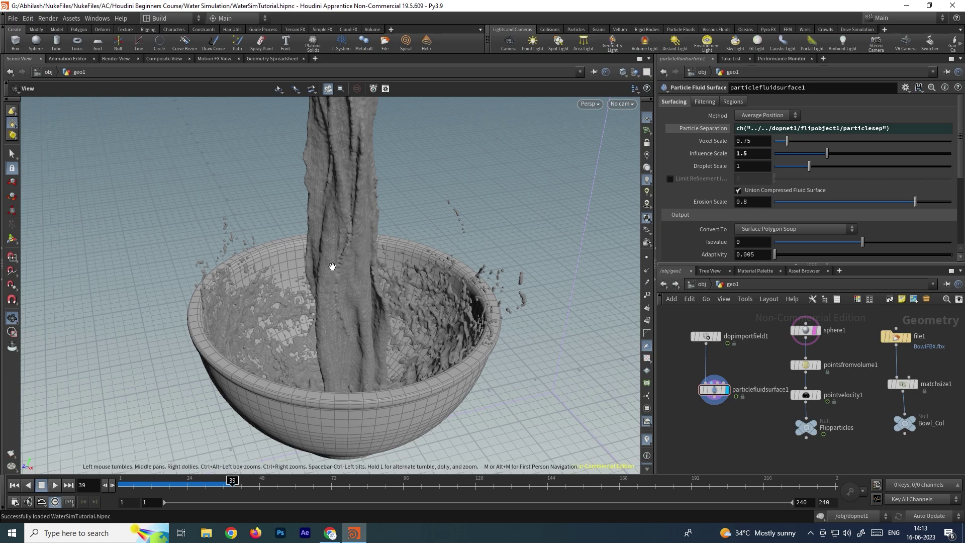
{"action": "left_click", "coordinate": [715, 397]}
{"action": "key", "text": "Tab"}
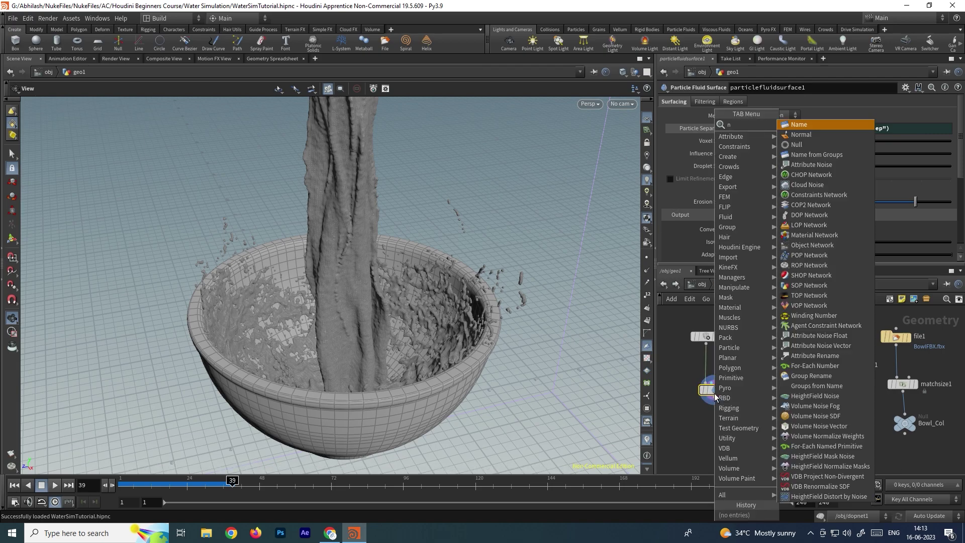
{"action": "type", "text": "null"}
{"action": "key", "text": "Return"}
{"action": "left_click", "coordinate": [713, 442]}
Rename the new null under the particle fluid surface to Water_Mesh
{"action": "double_click", "coordinate": [736, 442]}
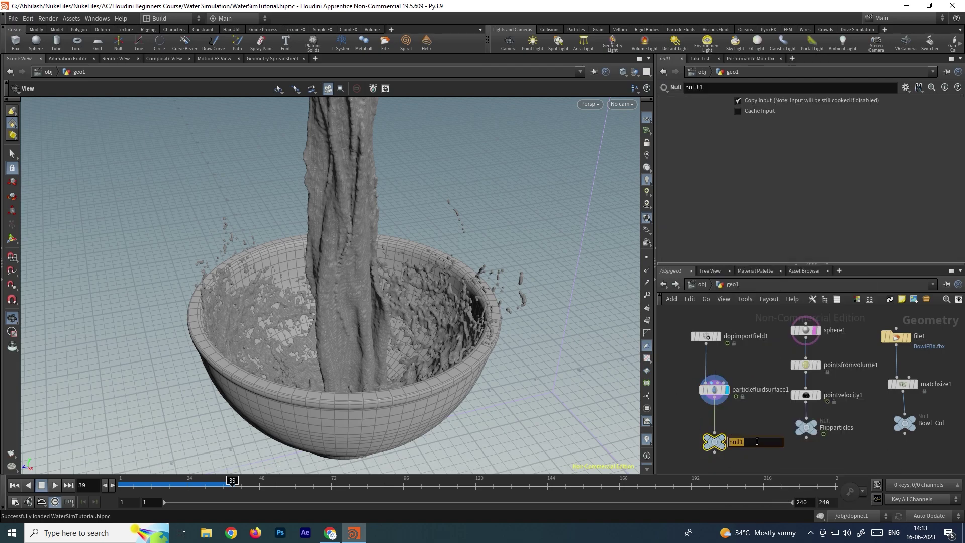
{"action": "type", "text": "Mesh"}
{"action": "key", "text": "Home"}
{"action": "type", "text": "Water_"}
{"action": "key", "text": "Return"}
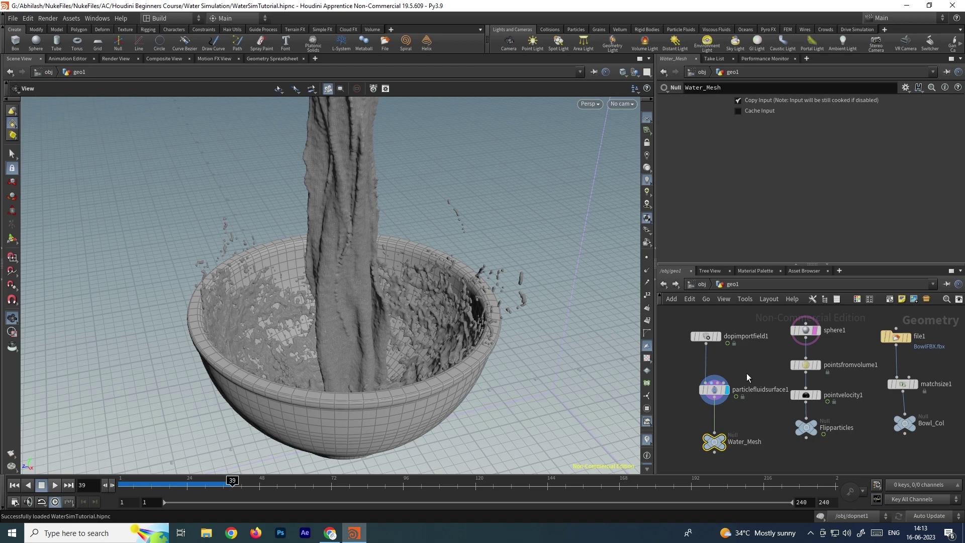
Leave the geometry network for the stage network and add a SOP Import node there
{"action": "left_click", "coordinate": [664, 285]}
{"action": "left_click", "coordinate": [692, 285]}
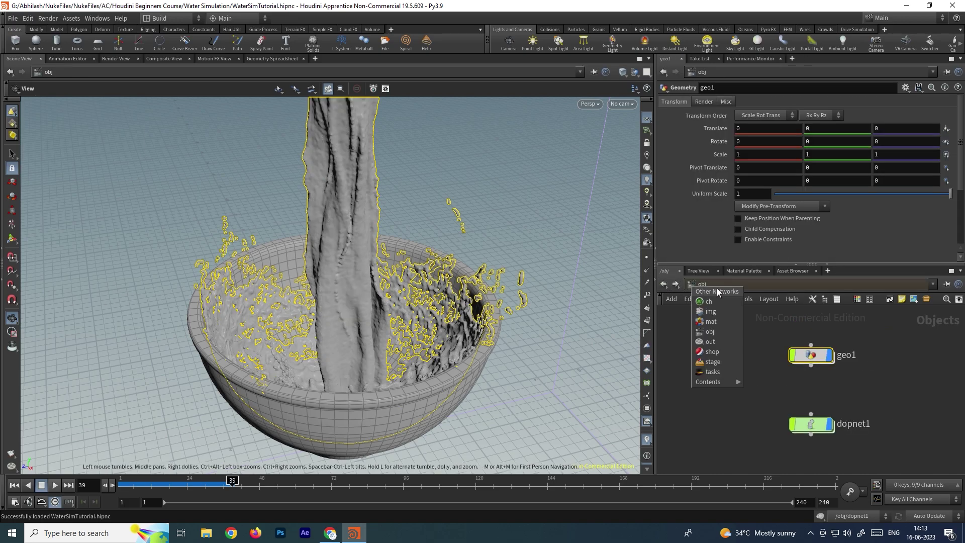
{"action": "left_click", "coordinate": [722, 361]}
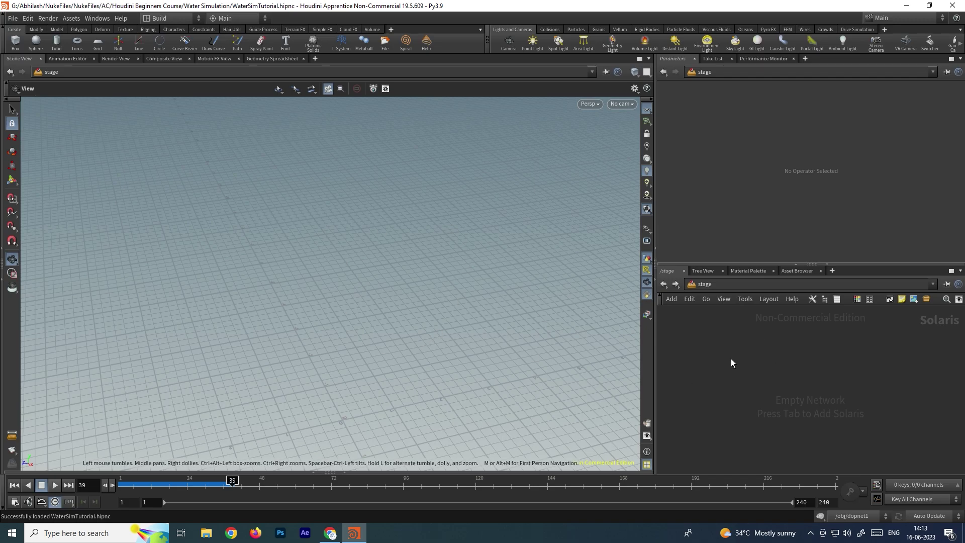
{"action": "key", "text": "Tab"}
{"action": "type", "text": "sopi"}
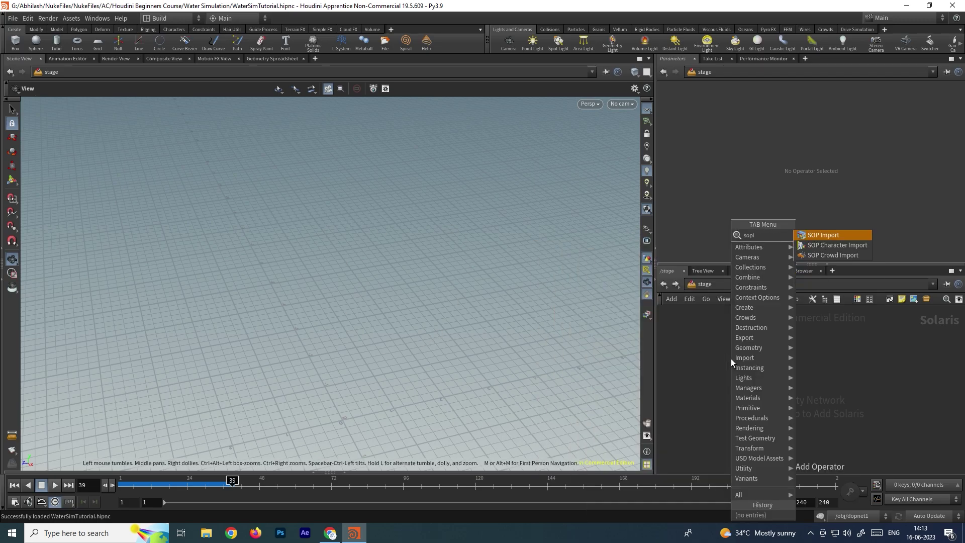
{"action": "key", "text": "Return"}
{"action": "left_click", "coordinate": [730, 358]}
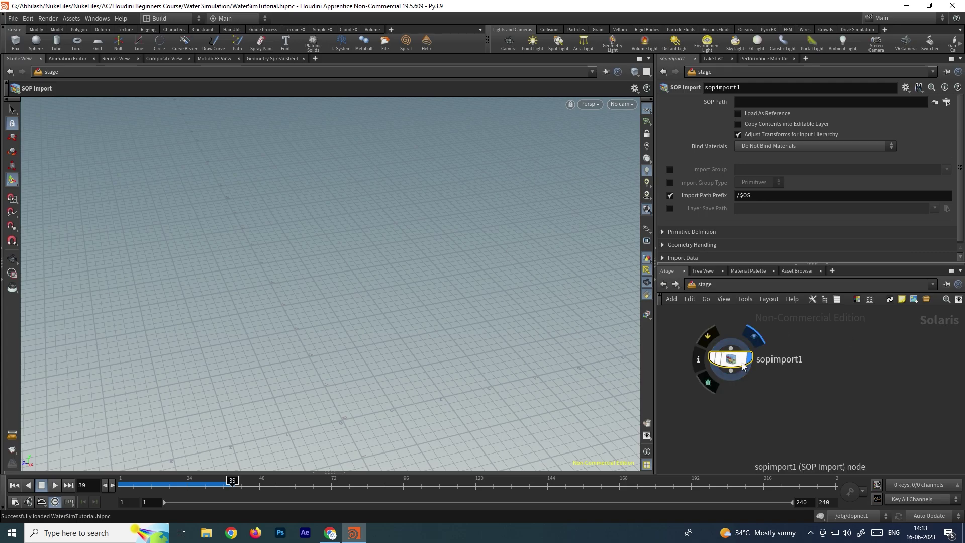
Add a second SOP Import node beside the first one
{"action": "key", "text": "Tab"}
{"action": "type", "text": "sop"}
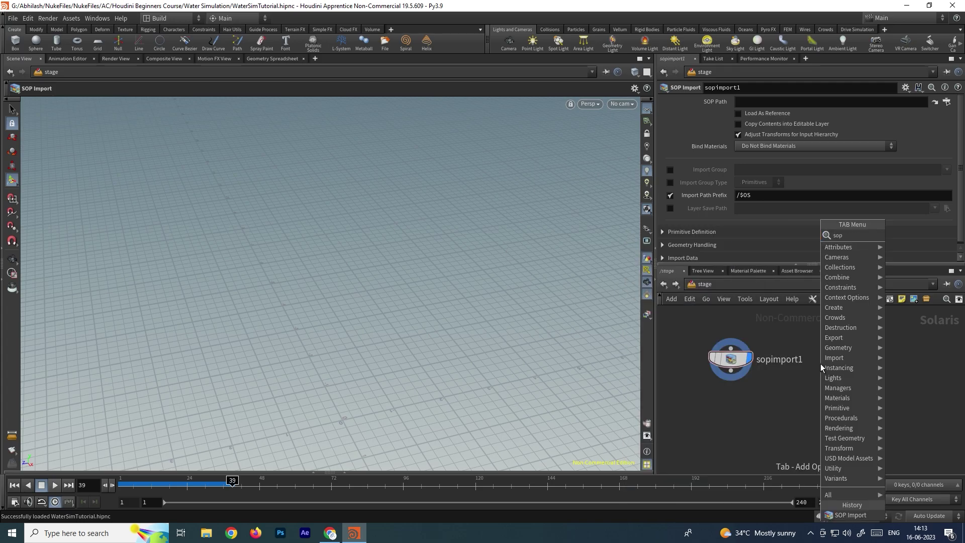
{"action": "key", "text": "Down"}
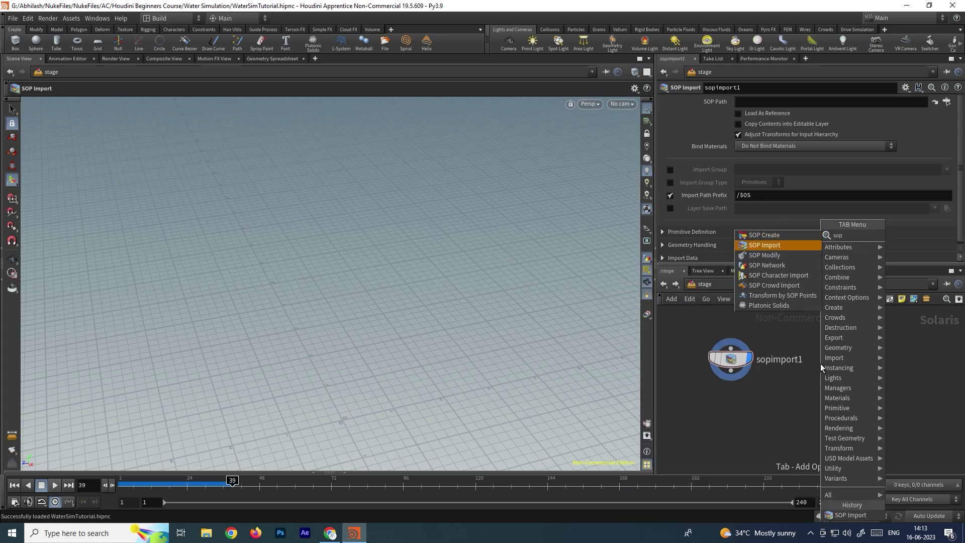
{"action": "key", "text": "Return"}
{"action": "left_click", "coordinate": [820, 362]}
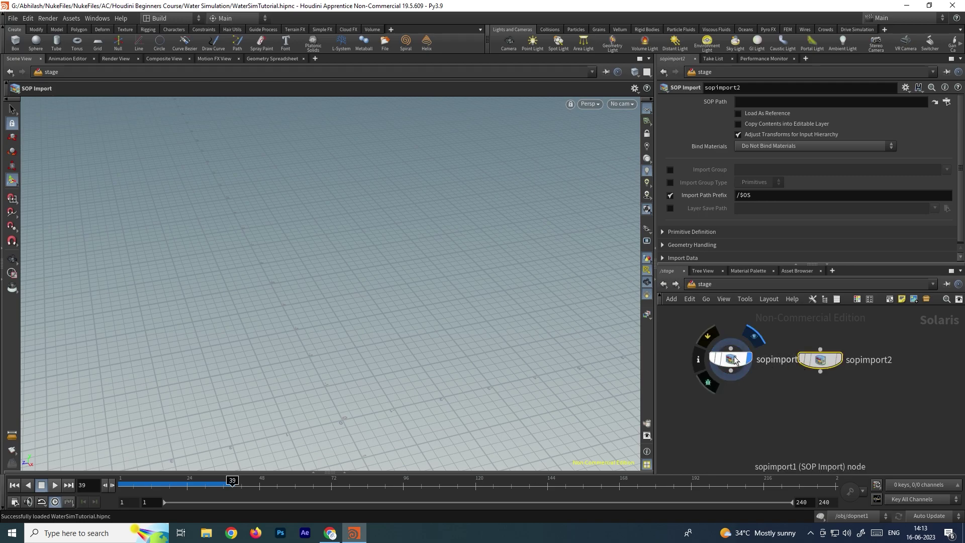
Set the SOP Path of sopimport1 to the Water_Mesh null inside geo1
{"action": "left_click_drag", "start_coordinate": [738, 361], "coordinate": [722, 360]}
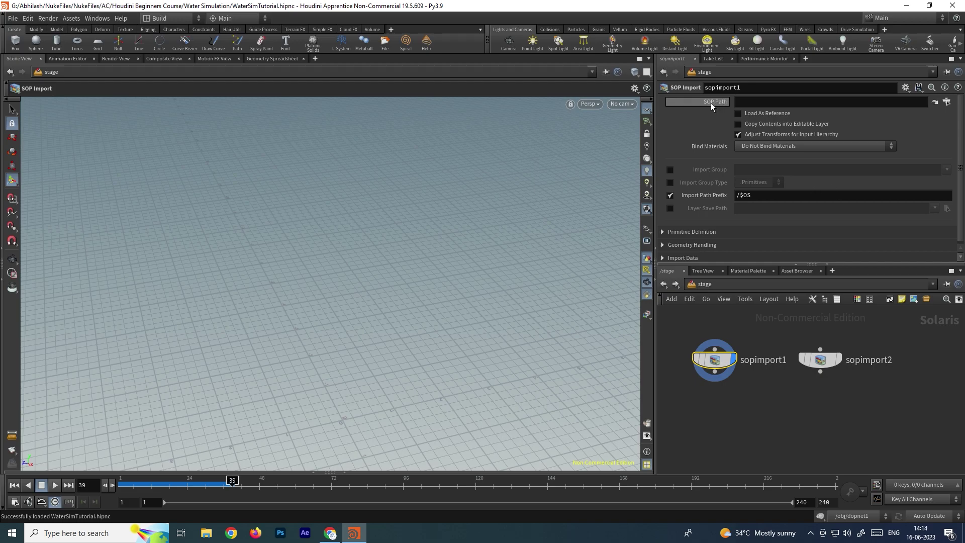
{"action": "left_click", "coordinate": [947, 102]}
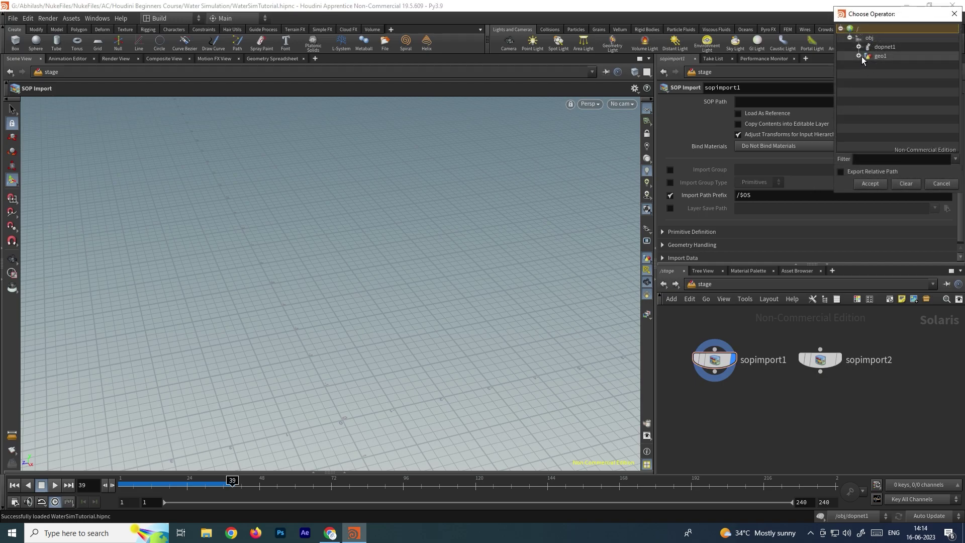
{"action": "left_click", "coordinate": [859, 56]}
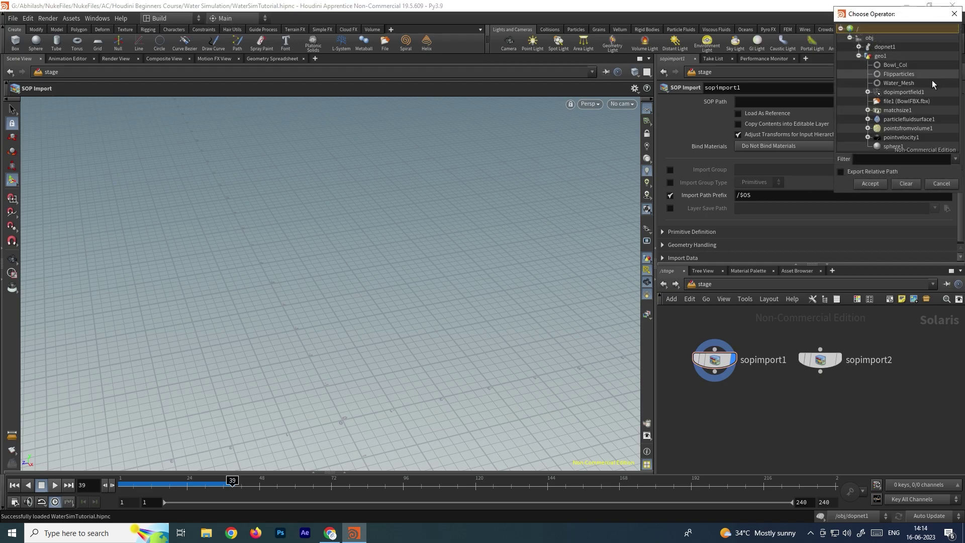
{"action": "left_click", "coordinate": [900, 83]}
{"action": "left_click", "coordinate": [871, 182]}
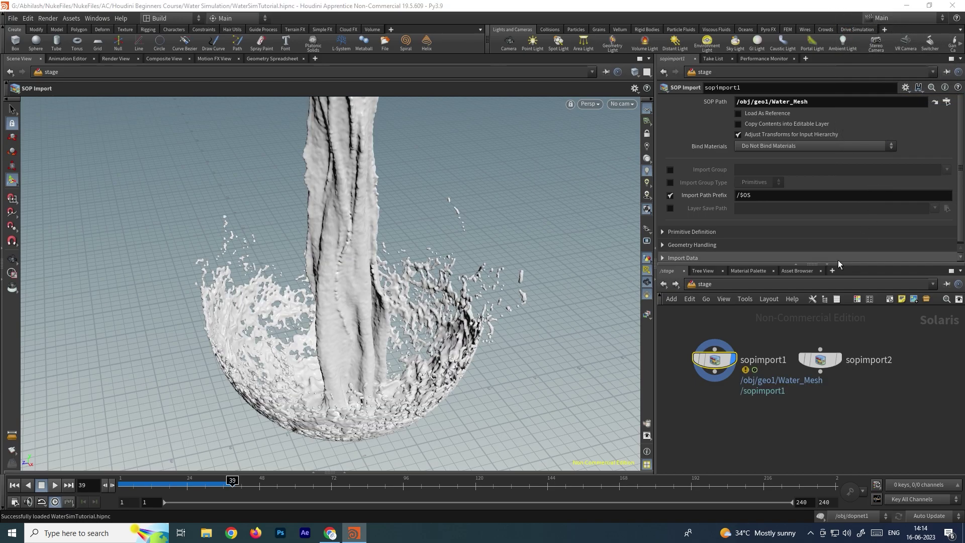
Set the SOP Path of sopimport2 to geo1's Bowl_Col null, and preview the bowl before displaying the water import again
{"action": "left_click_drag", "start_coordinate": [821, 360], "coordinate": [829, 355]}
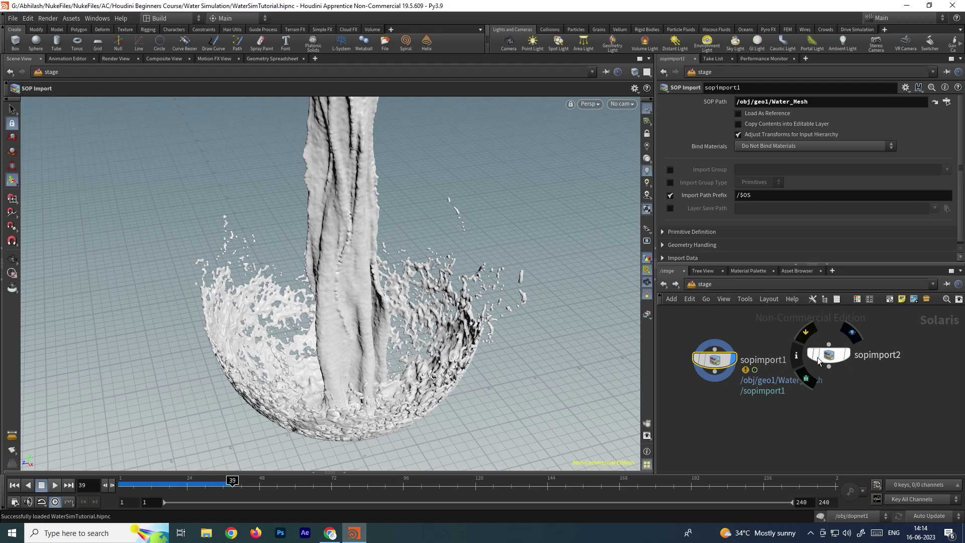
{"action": "left_click", "coordinate": [829, 355]}
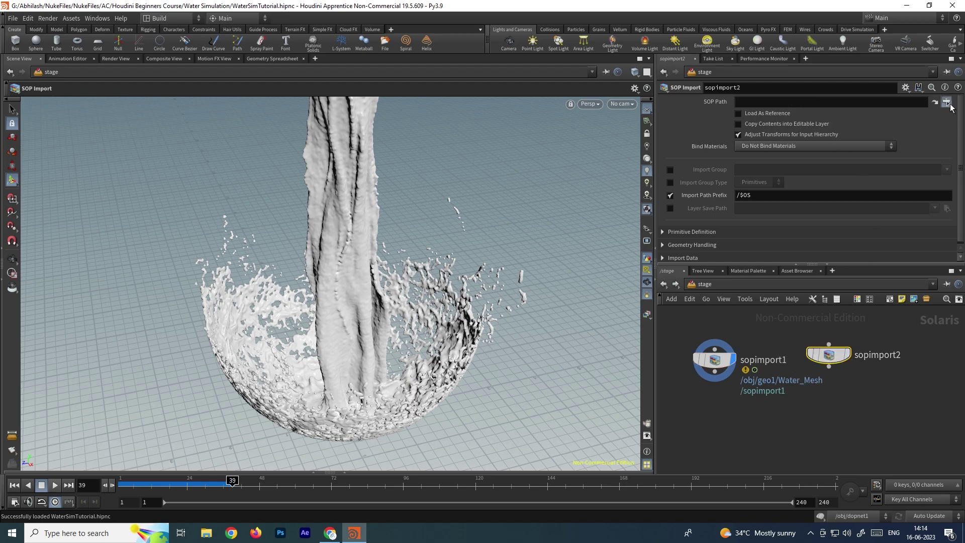
{"action": "left_click", "coordinate": [947, 101]}
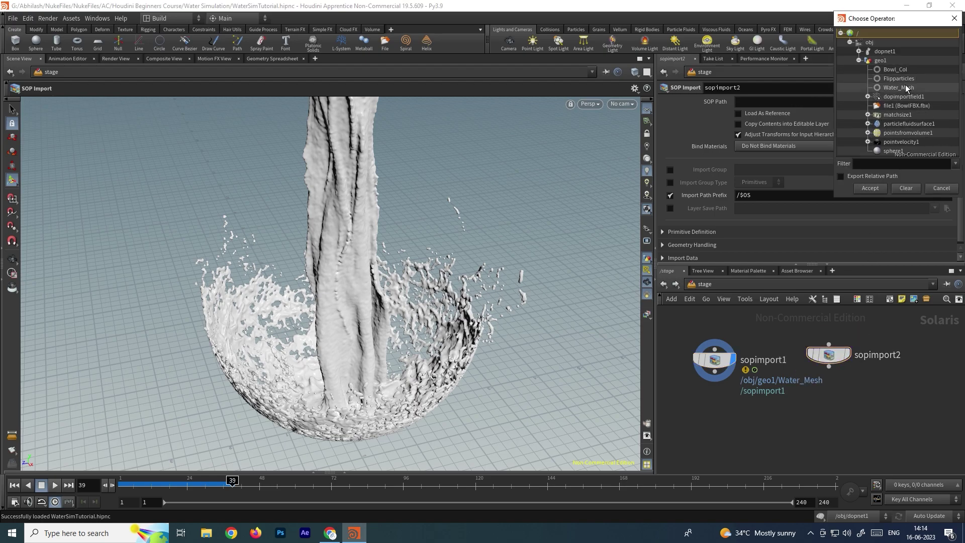
{"action": "left_click", "coordinate": [899, 71]}
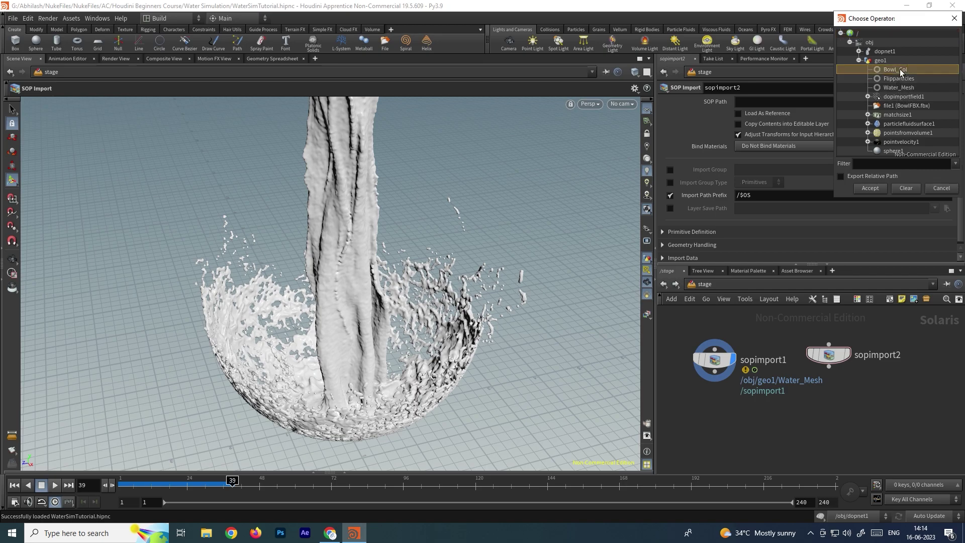
{"action": "left_click", "coordinate": [874, 190]}
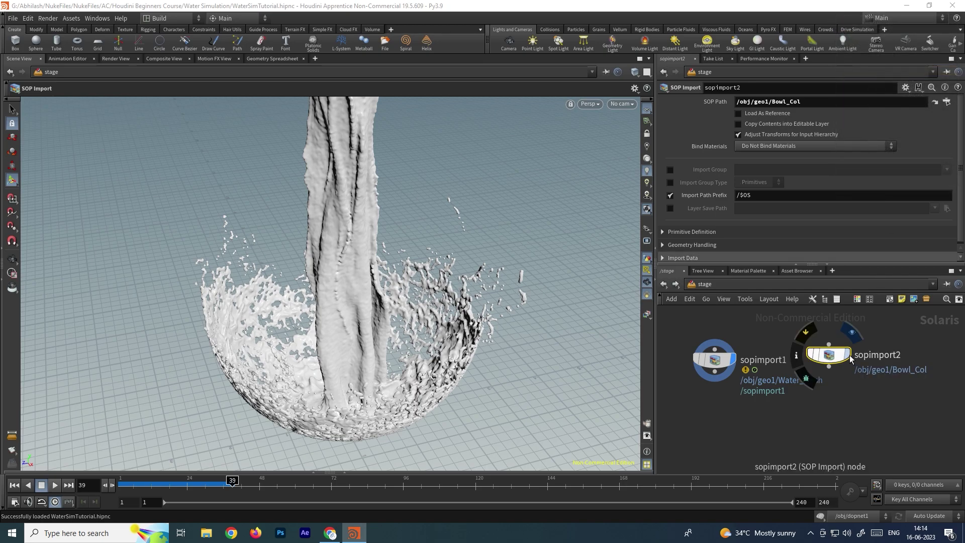
{"action": "left_click", "coordinate": [851, 332]}
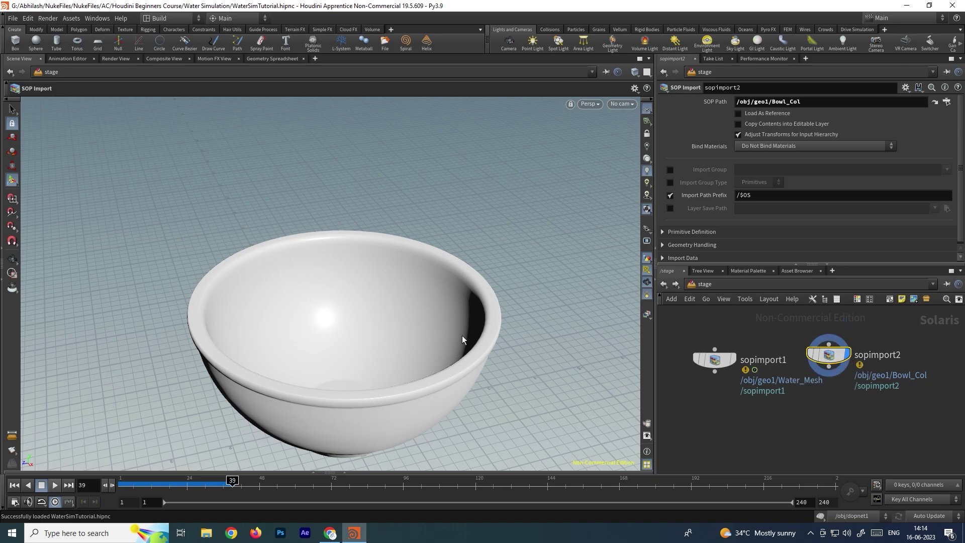
{"action": "left_click", "coordinate": [733, 358]}
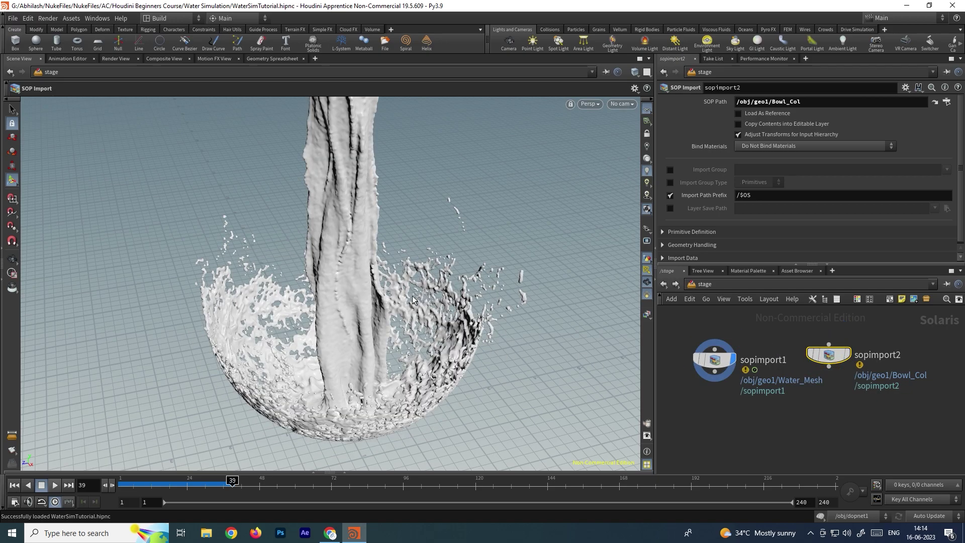
Add a Merge node below the imports, connect sopimport1 and sopimport2 into it, and display the merged result
{"action": "left_click", "coordinate": [791, 414]}
{"action": "key", "text": "Tab"}
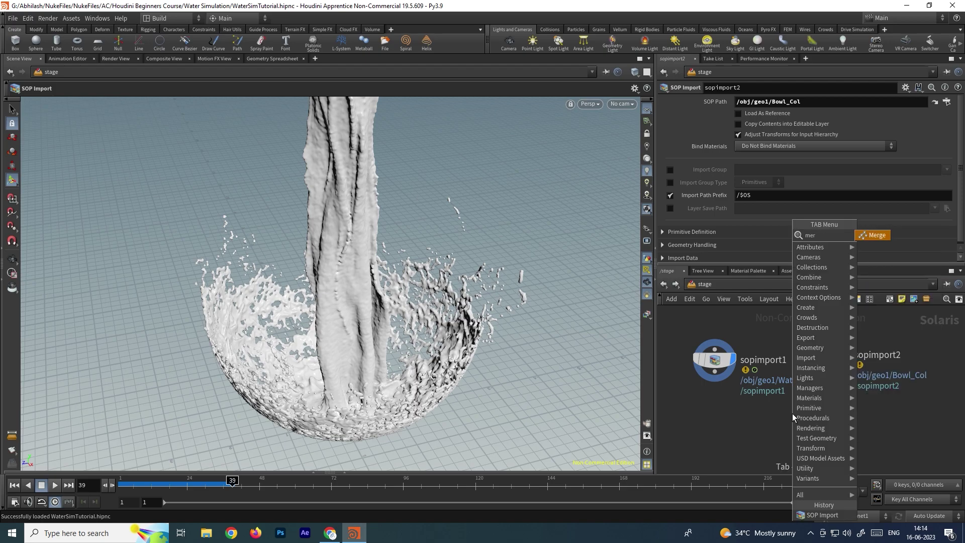
{"action": "key", "text": "Return"}
{"action": "left_click", "coordinate": [792, 413]}
{"action": "left_click_drag", "start_coordinate": [714, 372], "coordinate": [799, 399]}
{"action": "left_click_drag", "start_coordinate": [829, 367], "coordinate": [792, 402]}
{"action": "left_click", "coordinate": [810, 413]}
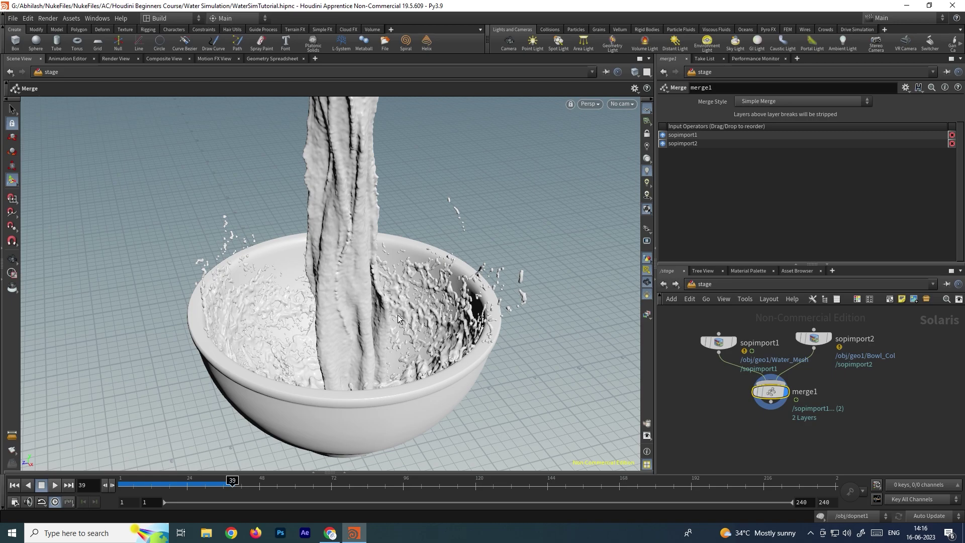
Filter the material gallery for "liquid", add Basic Liquid to /mat, and assign it to the water's sopimport1 component
{"action": "left_click", "coordinate": [751, 270]}
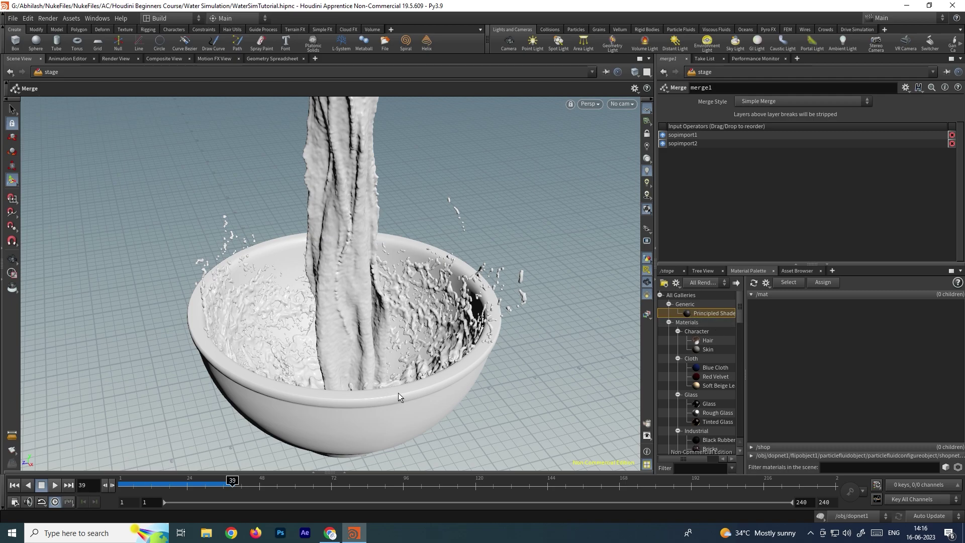
{"action": "left_click", "coordinate": [721, 471]}
{"action": "type", "text": "liquid"}
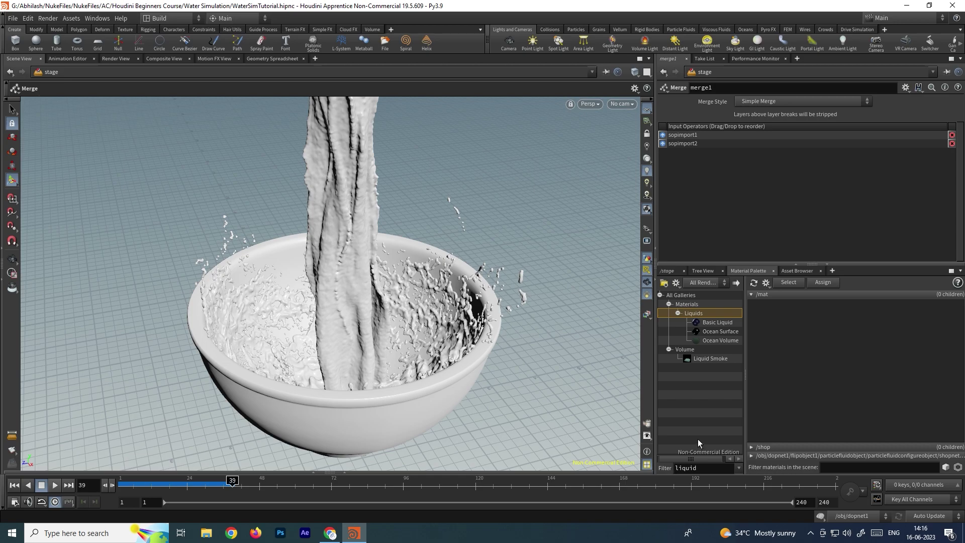
{"action": "left_click_drag", "start_coordinate": [717, 322], "coordinate": [779, 334]}
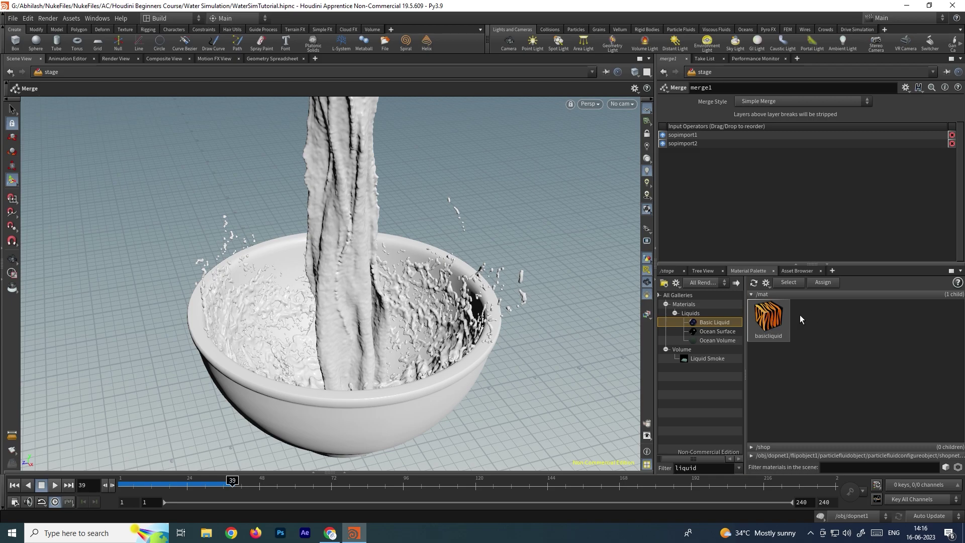
{"action": "left_click_drag", "start_coordinate": [769, 323], "coordinate": [359, 234]}
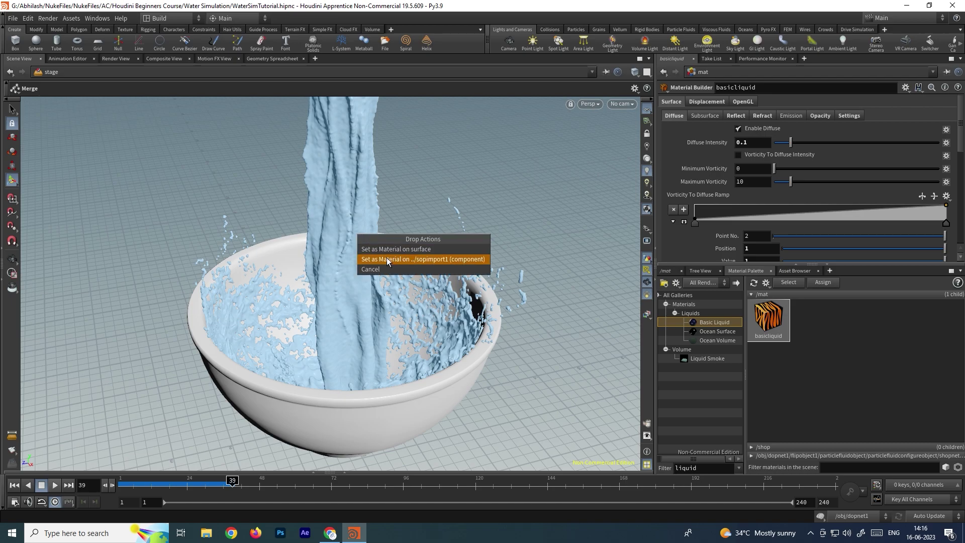
{"action": "left_click", "coordinate": [440, 259]}
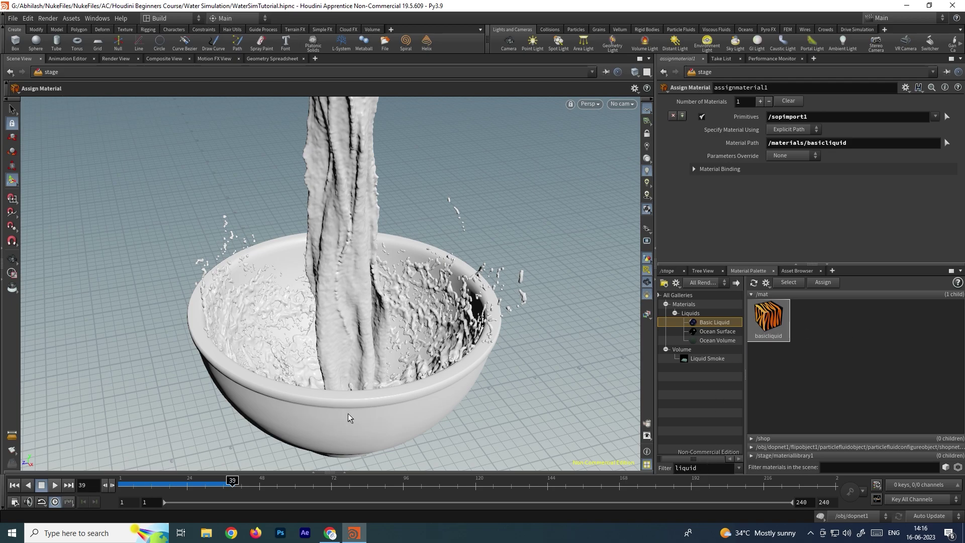
Clear the material filter, assign Rough Glass to the bowl's sopimport2 component, and return to the stage network
{"action": "double_click", "coordinate": [687, 467]}
{"action": "key", "text": "BackSpace"}
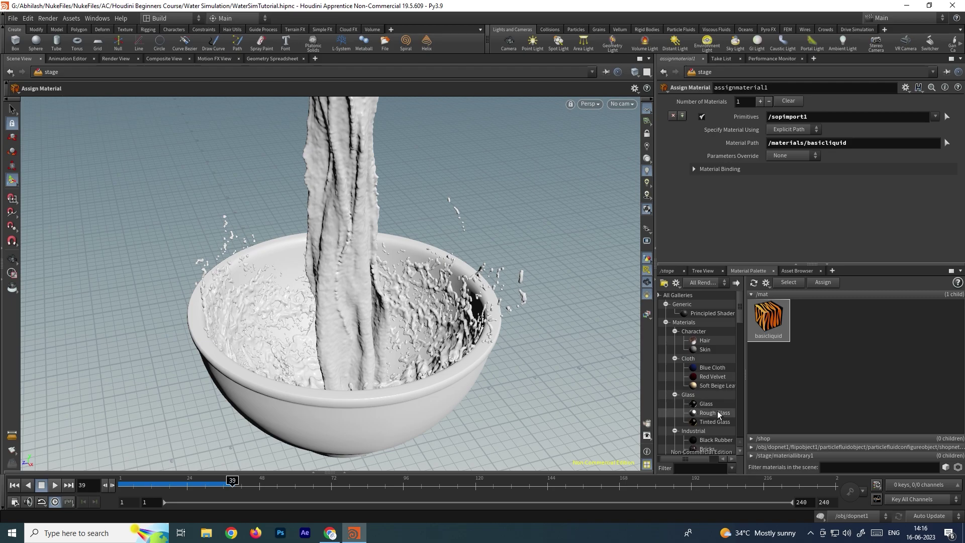
{"action": "left_click", "coordinate": [702, 416]}
{"action": "left_click_drag", "start_coordinate": [718, 414], "coordinate": [396, 411]}
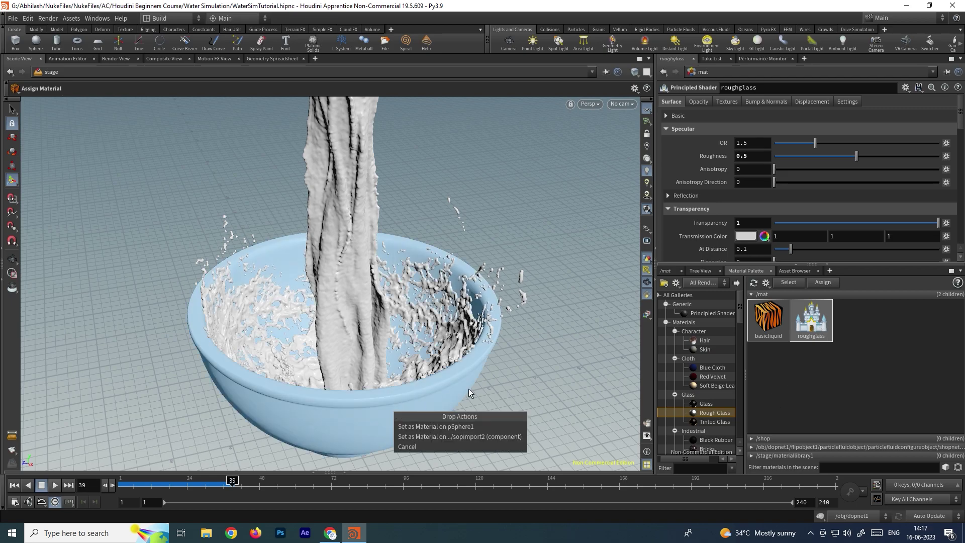
{"action": "left_click", "coordinate": [473, 436]}
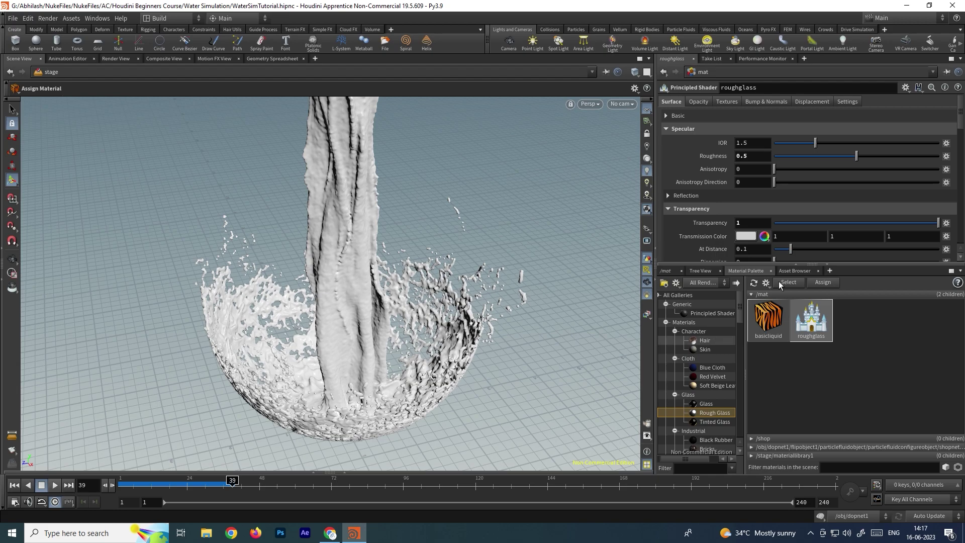
{"action": "left_click", "coordinate": [666, 271]}
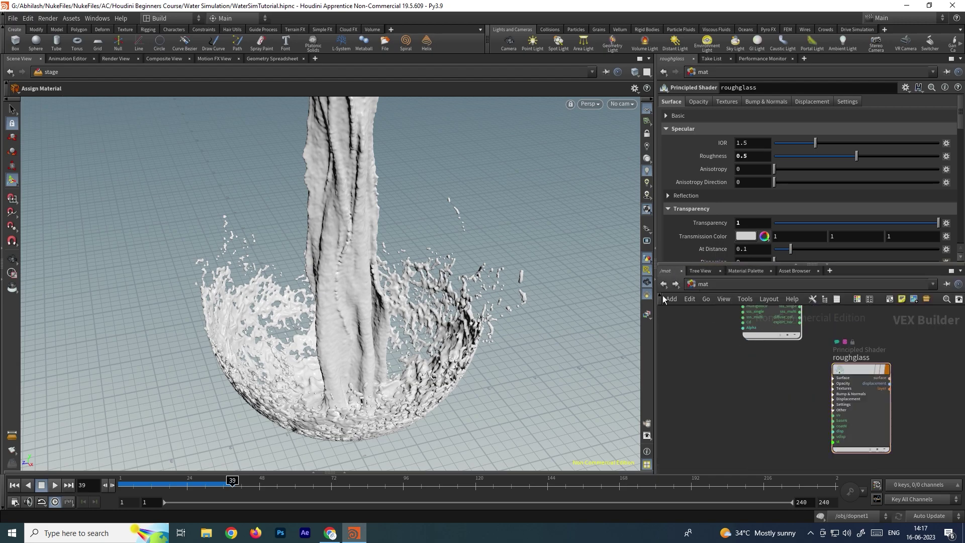
{"action": "left_click", "coordinate": [663, 284]}
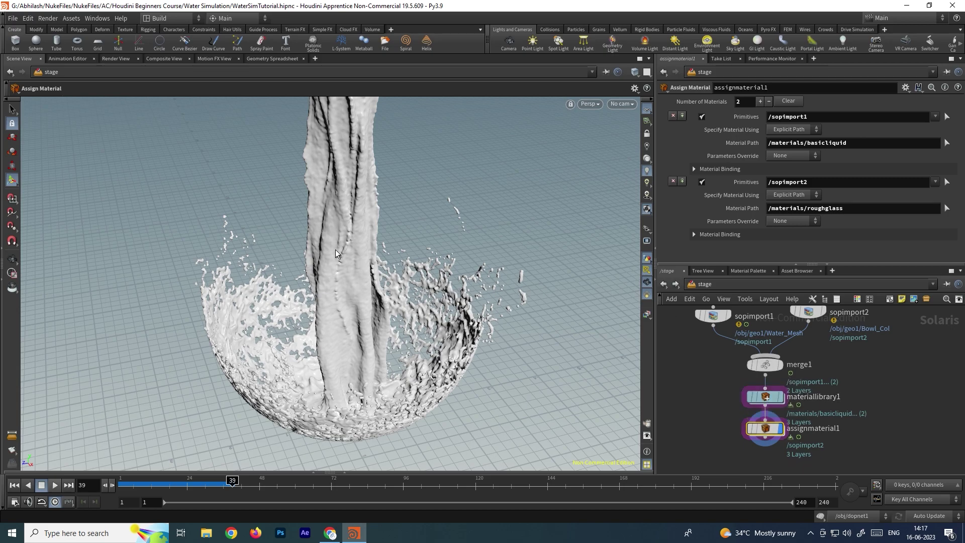
Switch the viewport renderer to Karma to preview the water and bowl materials
{"action": "left_click", "coordinate": [590, 102]}
{"action": "left_click", "coordinate": [605, 151]}
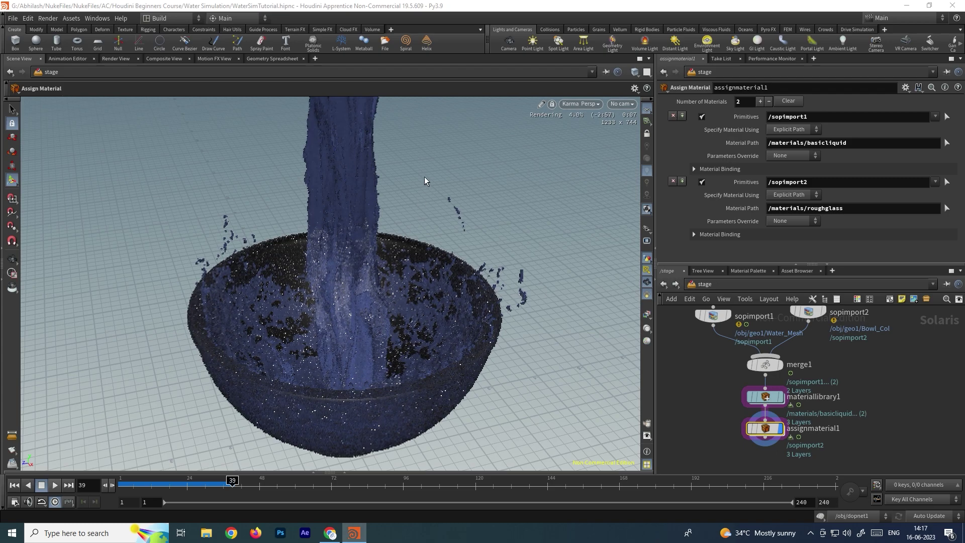
{"action": "middle_click_drag", "start_coordinate": [868, 440], "coordinate": [862, 406]}
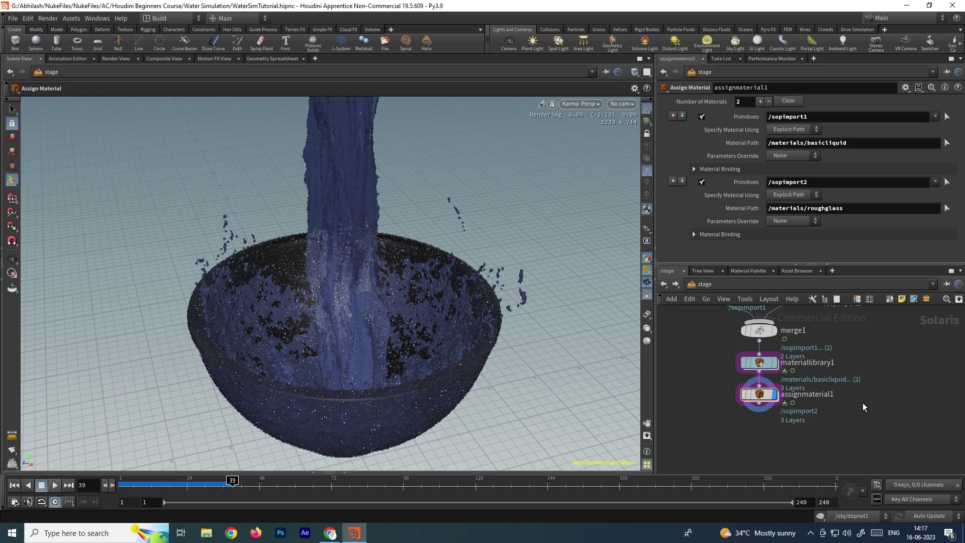
{"action": "key", "text": "Tab"}
{"action": "type", "text": "dome"}
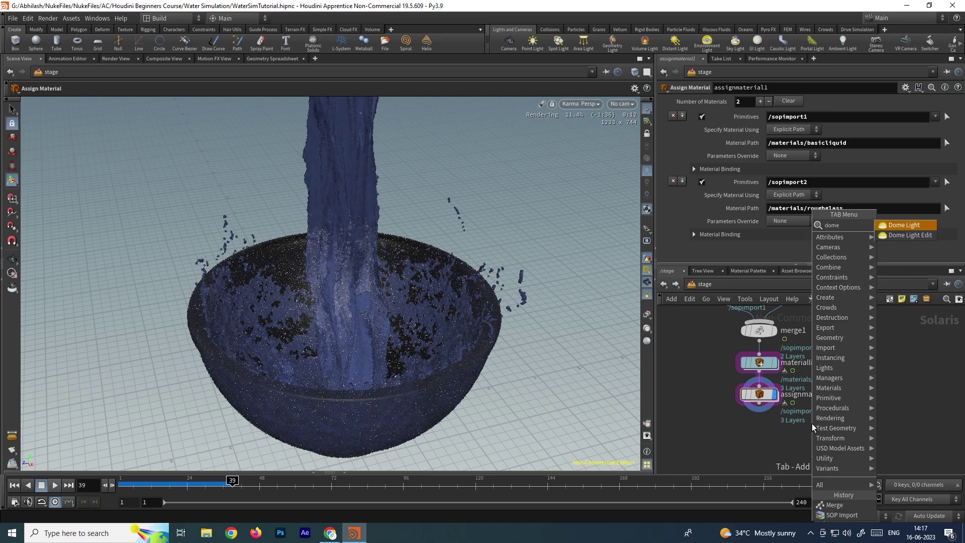
{"action": "key", "text": "Return"}
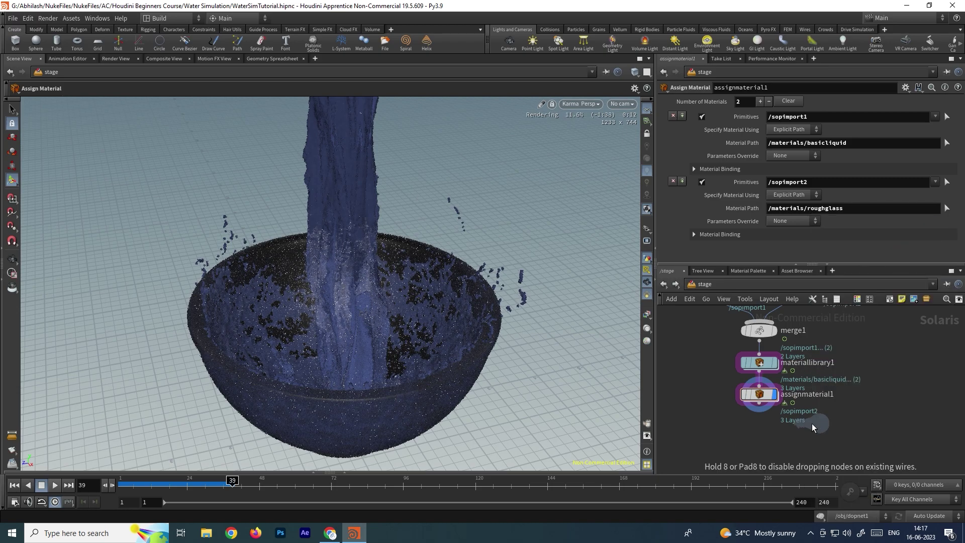
{"action": "left_click", "coordinate": [758, 440]}
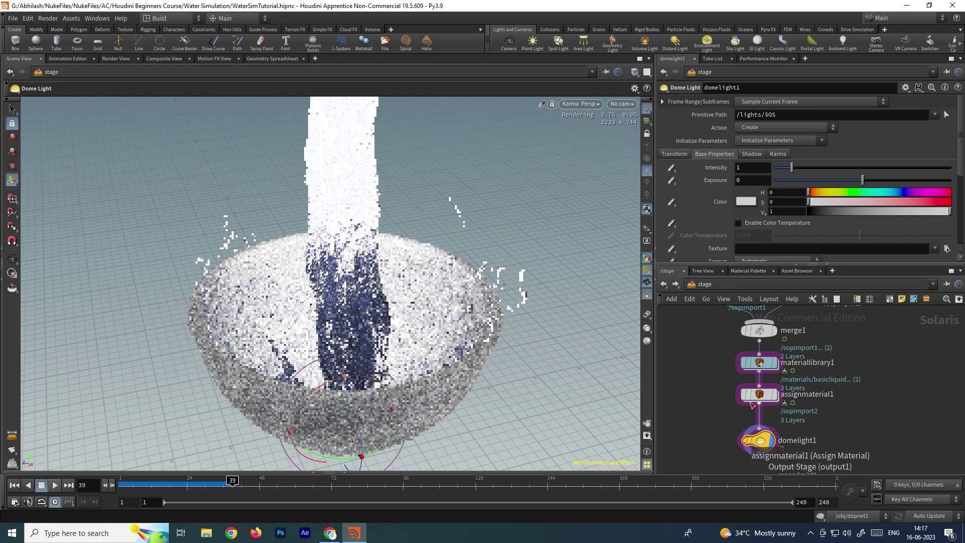
{"action": "key", "text": "Delete"}
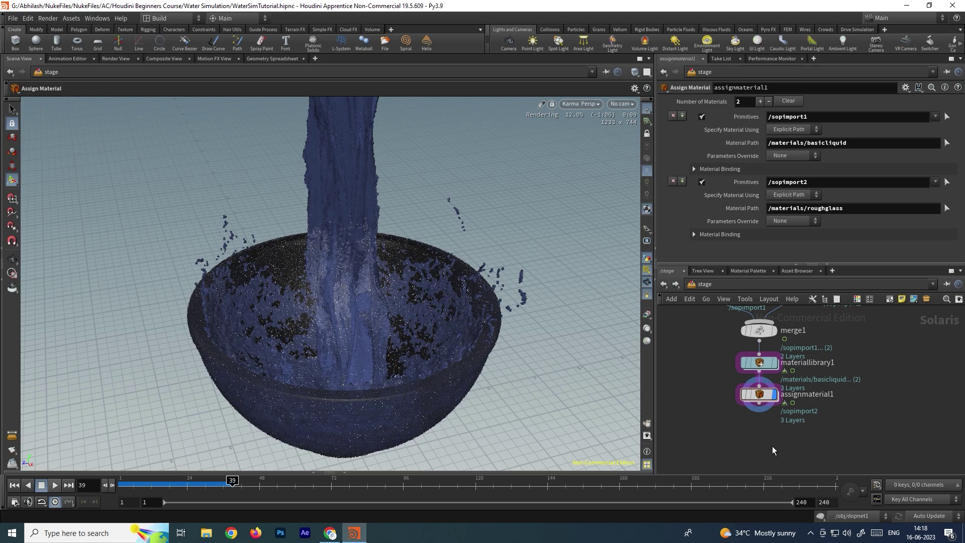
Add a Dome Light node below assignmaterial1, connect it to that node's output, and display it
{"action": "key", "text": "Tab"}
{"action": "type", "text": "dome"}
{"action": "key", "text": "Return"}
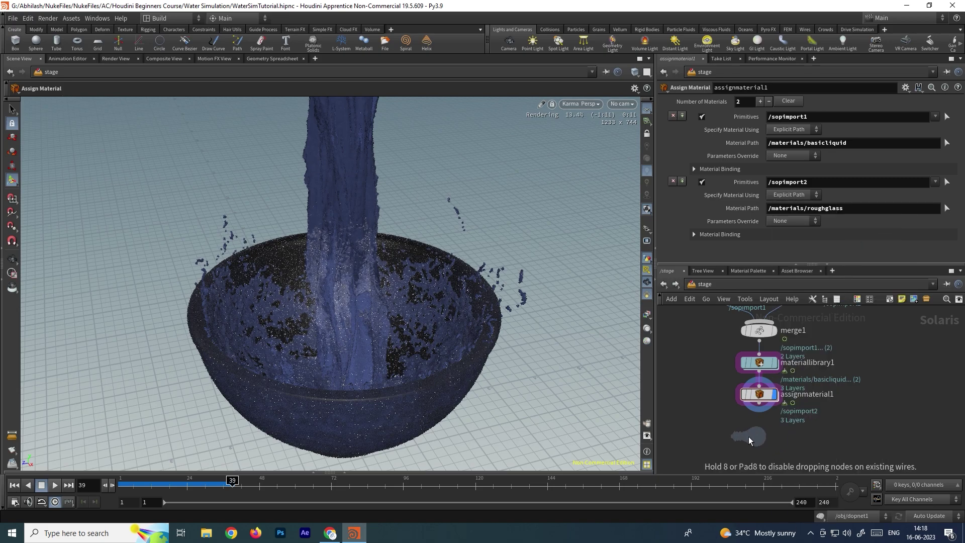
{"action": "left_click", "coordinate": [749, 436]}
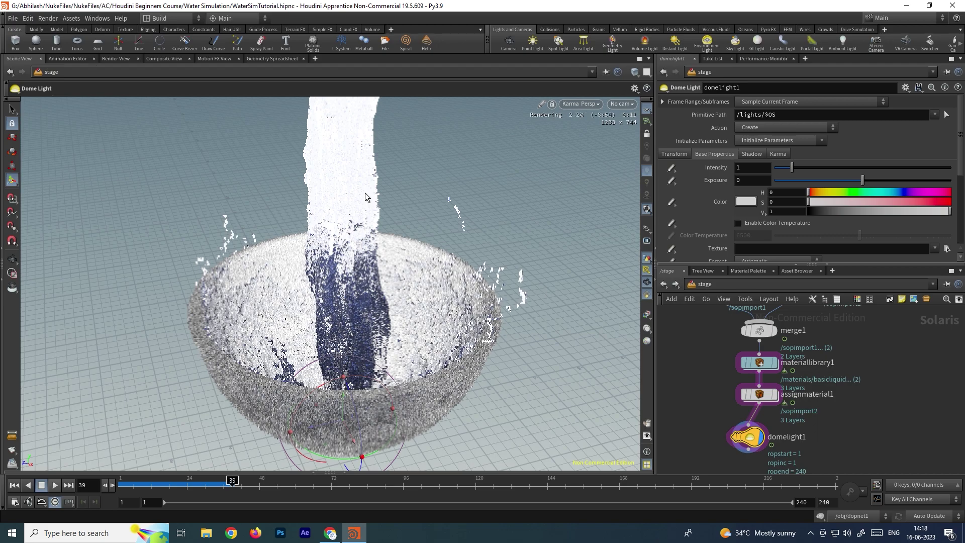
Look at Poly Haven's HDRIs in the browser, and load kloppenheim_06_puresky_4k.exr from the HDRI folder as the dome light's texture
{"action": "key", "text": "alt+Tab"}
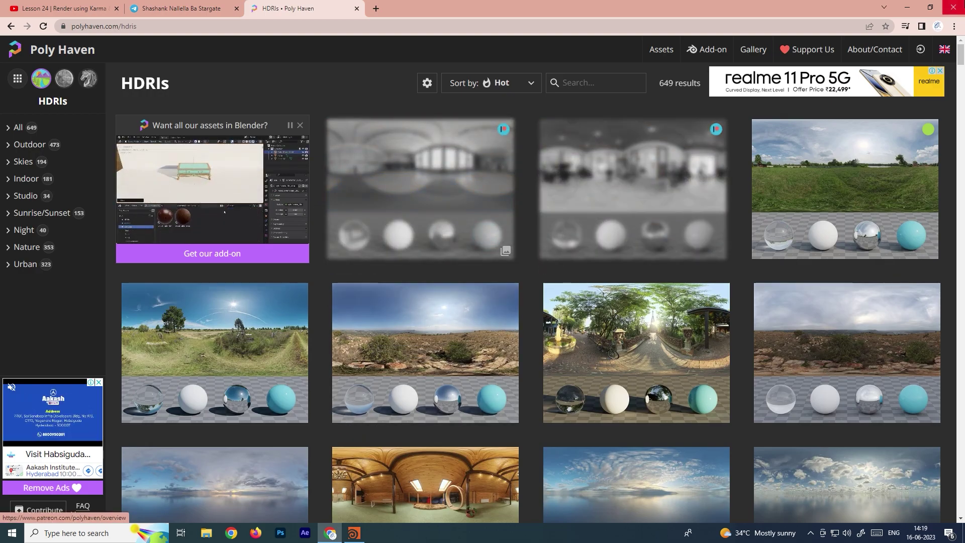
{"action": "left_click", "coordinate": [907, 7]}
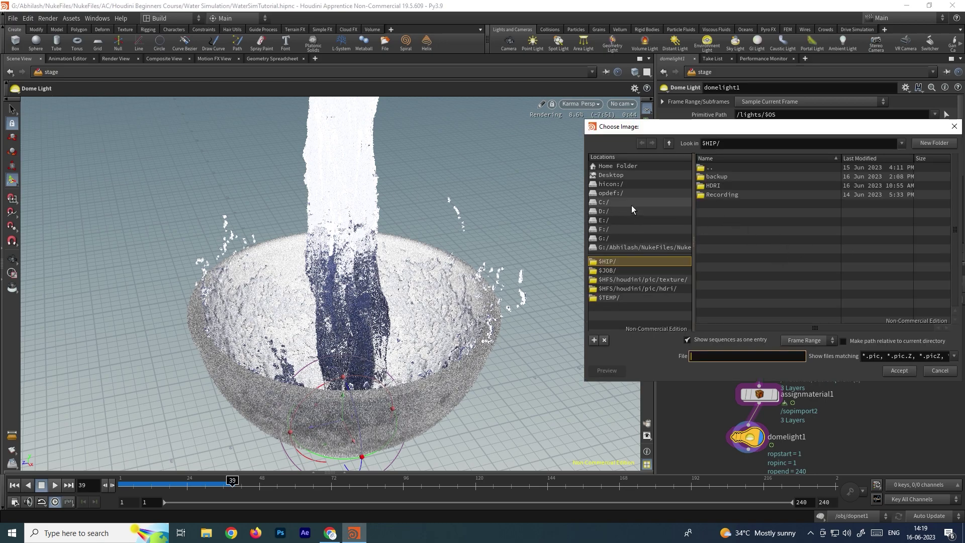
{"action": "double_click", "coordinate": [712, 185]}
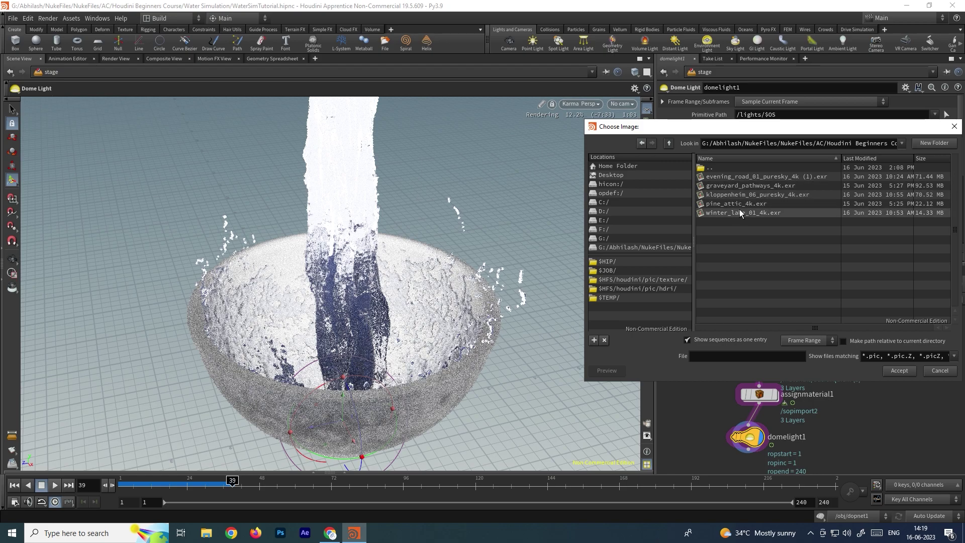
{"action": "left_click", "coordinate": [732, 214]}
{"action": "left_click", "coordinate": [726, 196]}
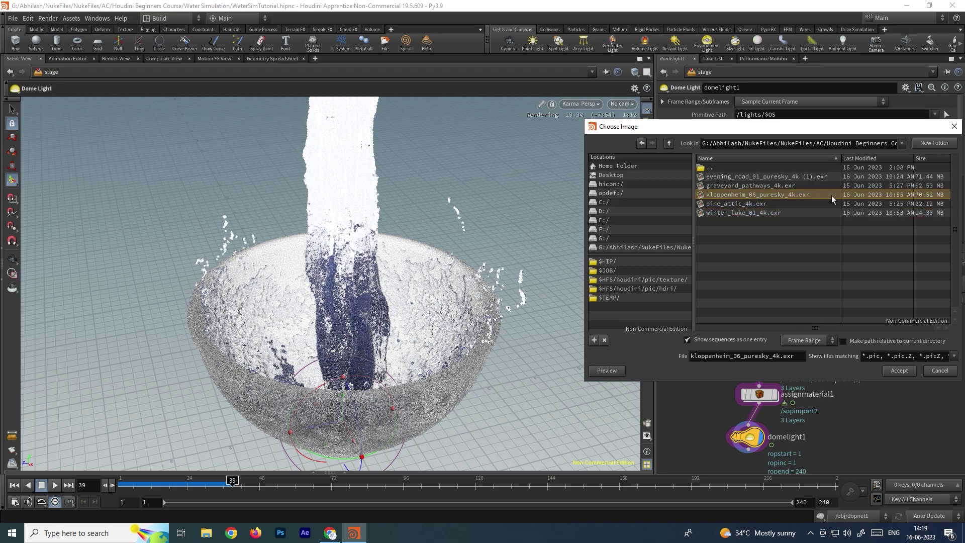
{"action": "left_click", "coordinate": [908, 371]}
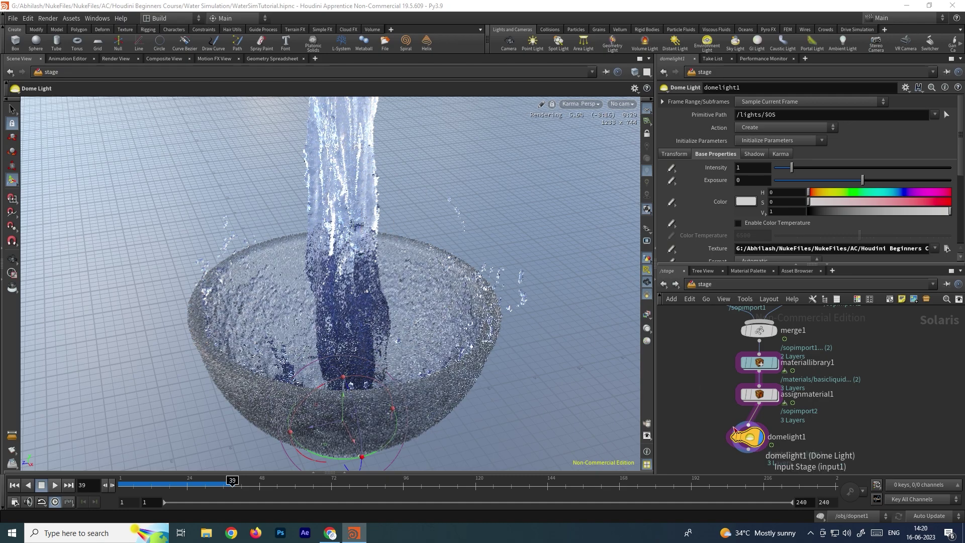
Try dome light rotations of 50 about Y and of 50 and 90 about X, and undo them
{"action": "left_click", "coordinate": [674, 154]}
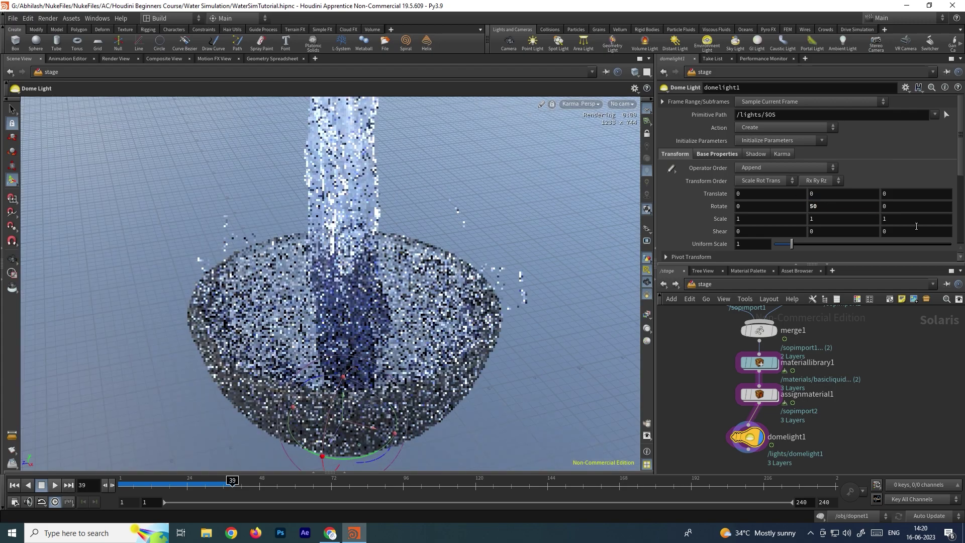
{"action": "left_click", "coordinate": [827, 207]}
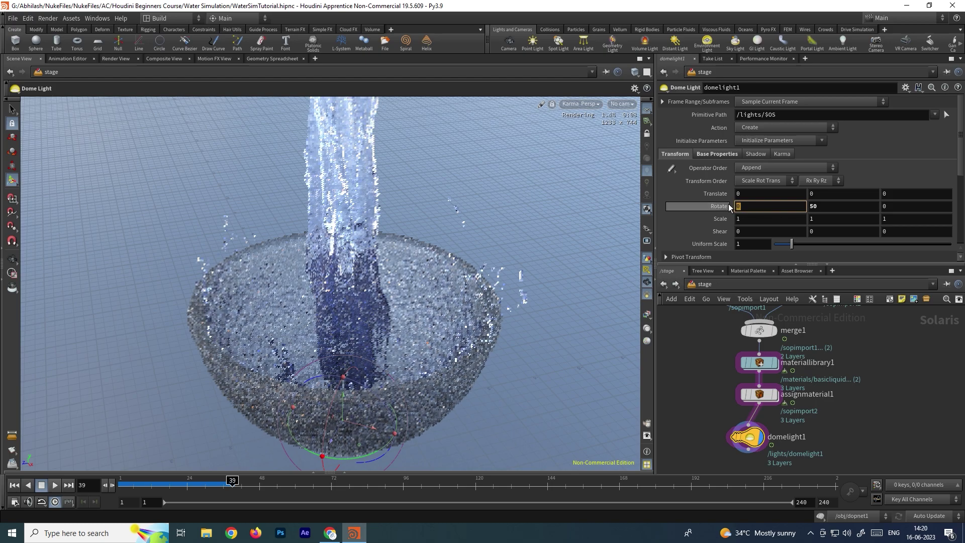
{"action": "type", "text": "50"}
{"action": "key", "text": "Return"}
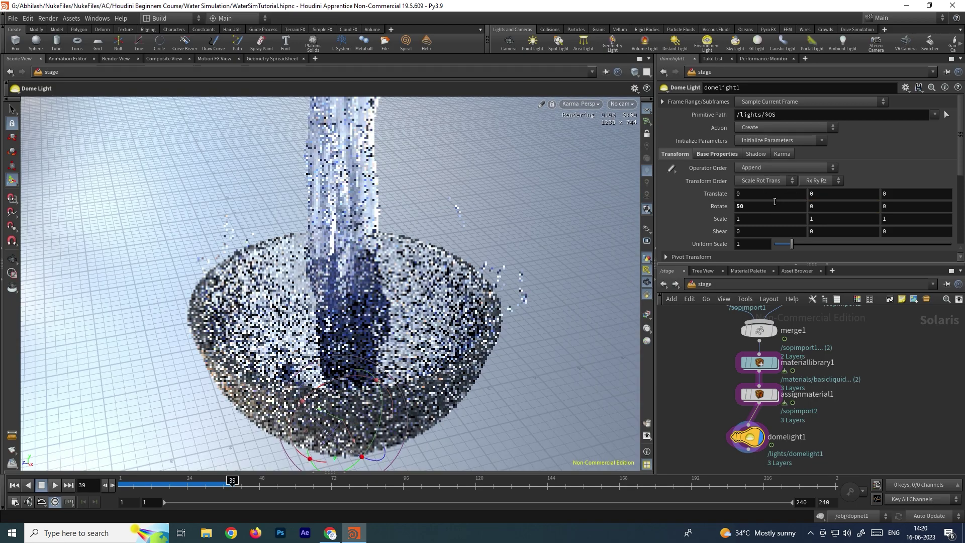
{"action": "double_click", "coordinate": [773, 206]}
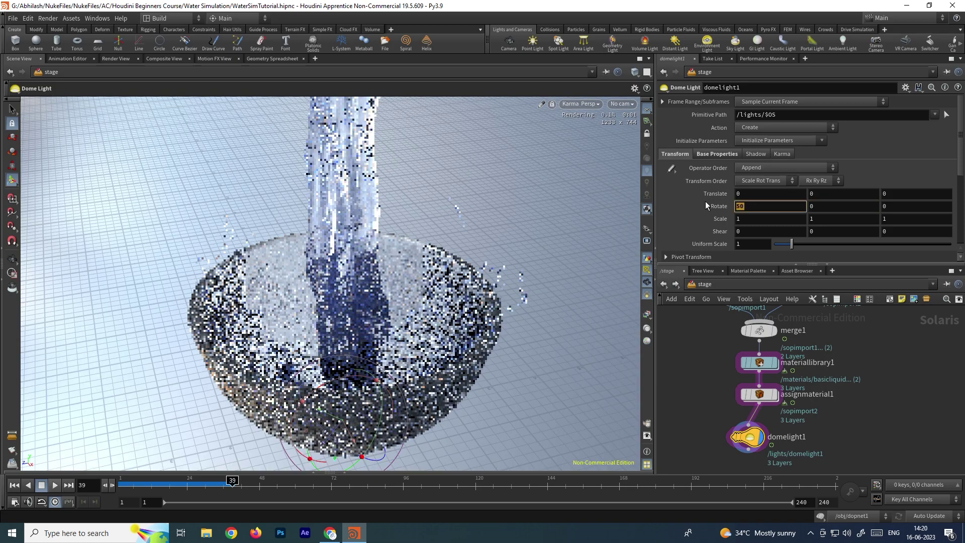
{"action": "type", "text": "90"}
{"action": "key", "text": "Return"}
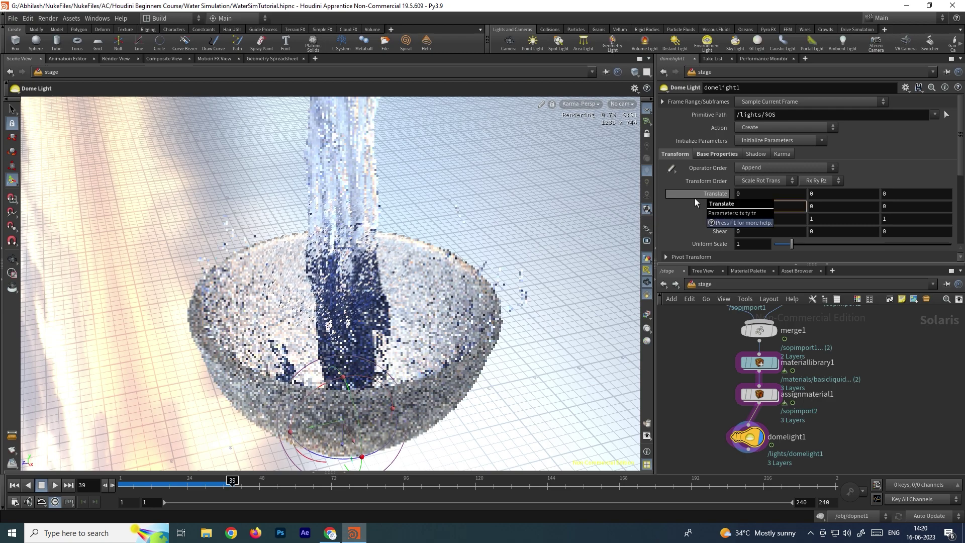
{"action": "key", "text": "ctrl+z"}
Set the dome light's Y rotation to 40
{"action": "left_click", "coordinate": [807, 206]}
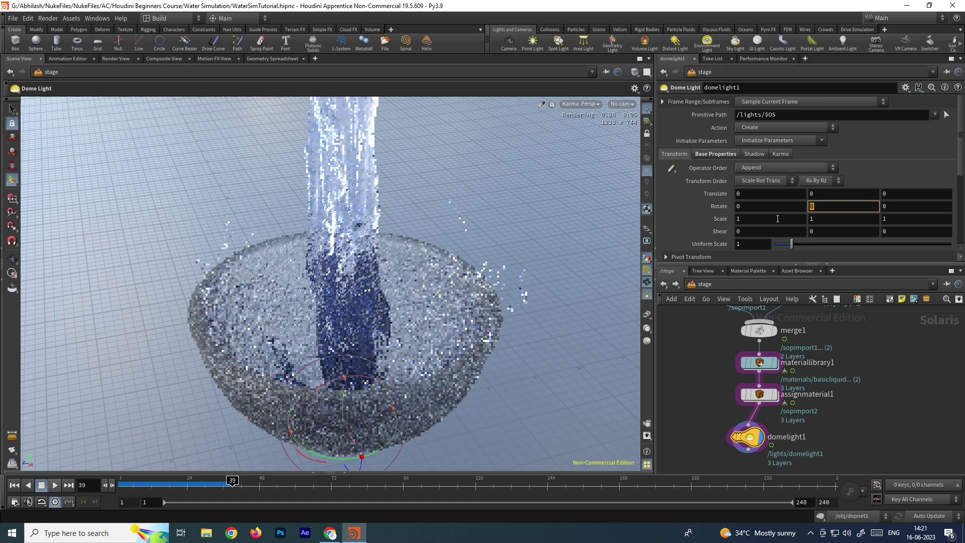
{"action": "type", "text": "6"}
{"action": "key", "text": "BackSpace"}
{"action": "type", "text": "40"}
{"action": "key", "text": "Return"}
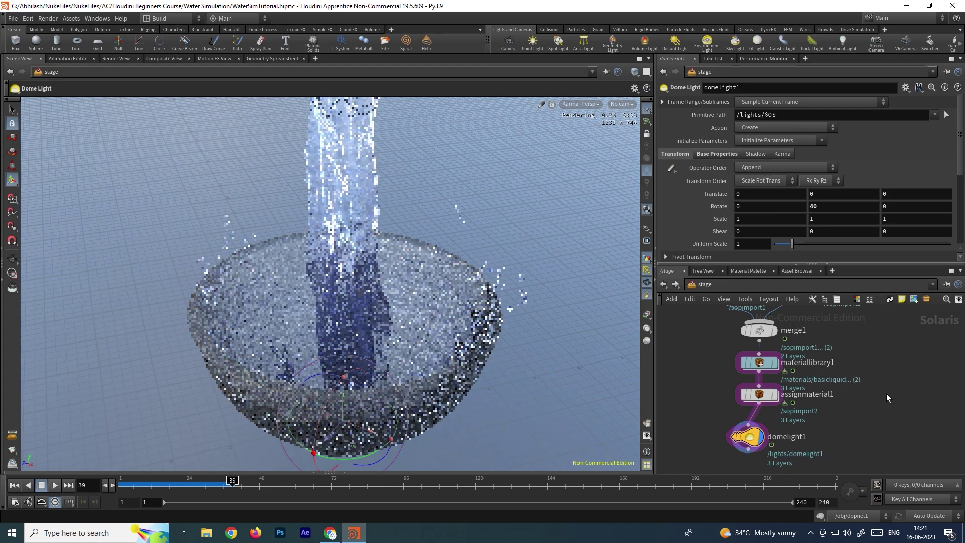
Try a dome light intensity of 1.37 and return it to 1
{"action": "middle_click_drag", "start_coordinate": [843, 423], "coordinate": [851, 400]}
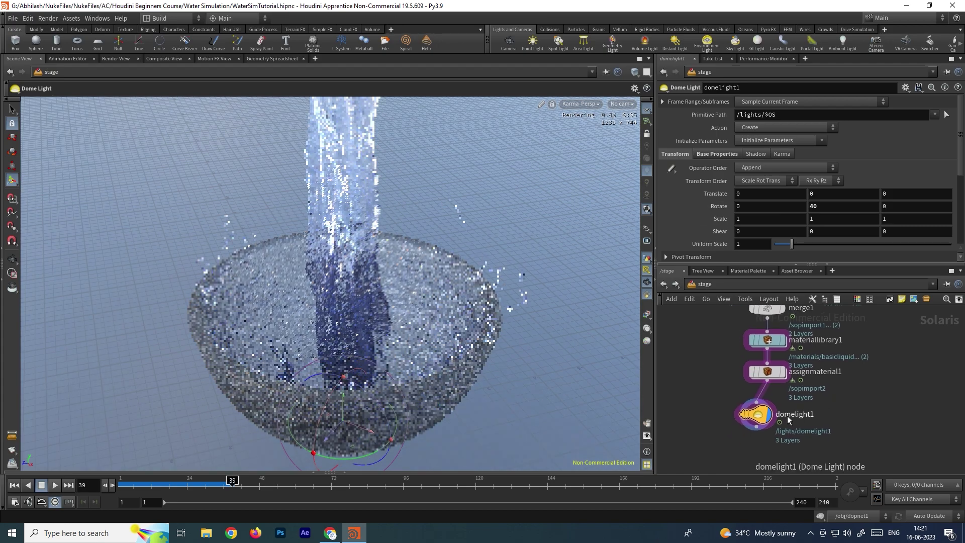
{"action": "mouse_move", "coordinate": [764, 421]}
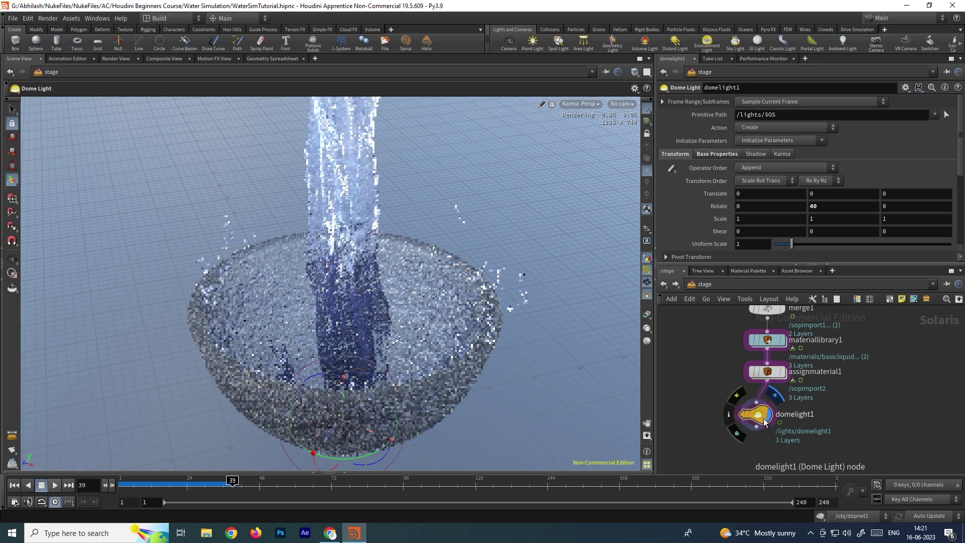
{"action": "left_click", "coordinate": [715, 154]}
{"action": "left_click_drag", "start_coordinate": [791, 167], "coordinate": [799, 170]}
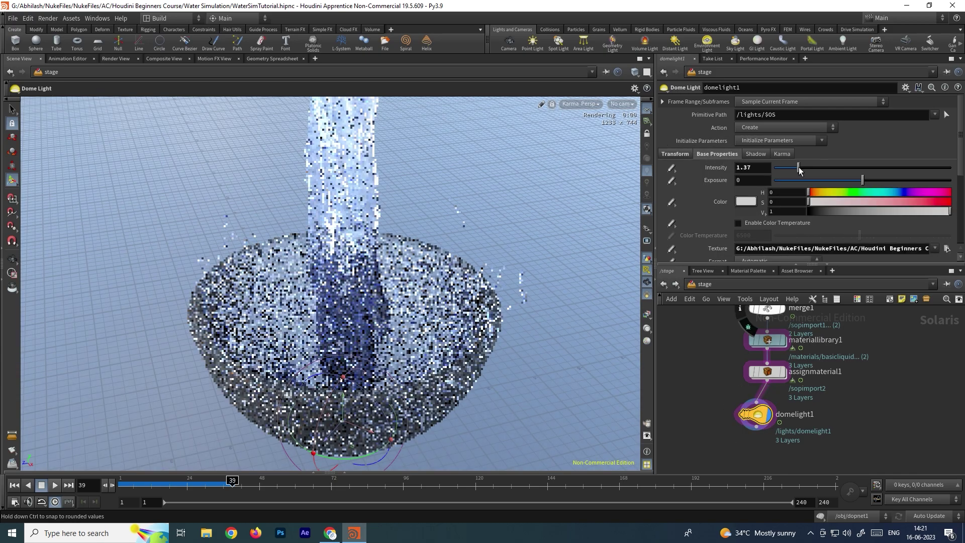
{"action": "left_click", "coordinate": [753, 168]}
{"action": "type", "text": "1"}
{"action": "key", "text": "Return"}
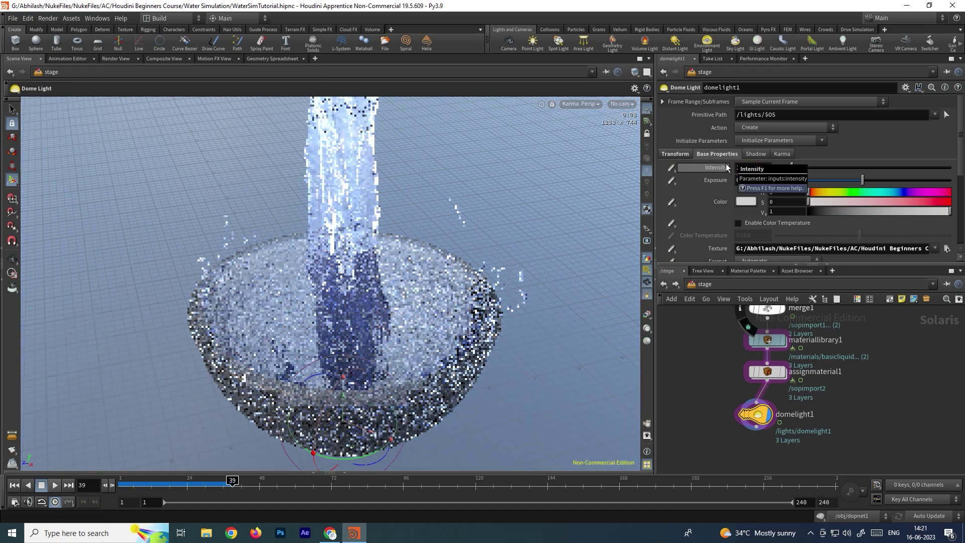
Try red and cyan tints as the dome light's color, and reset it to white FFFFFF
{"action": "left_click", "coordinate": [745, 201]}
{"action": "left_click_drag", "start_coordinate": [848, 252], "coordinate": [861, 254]}
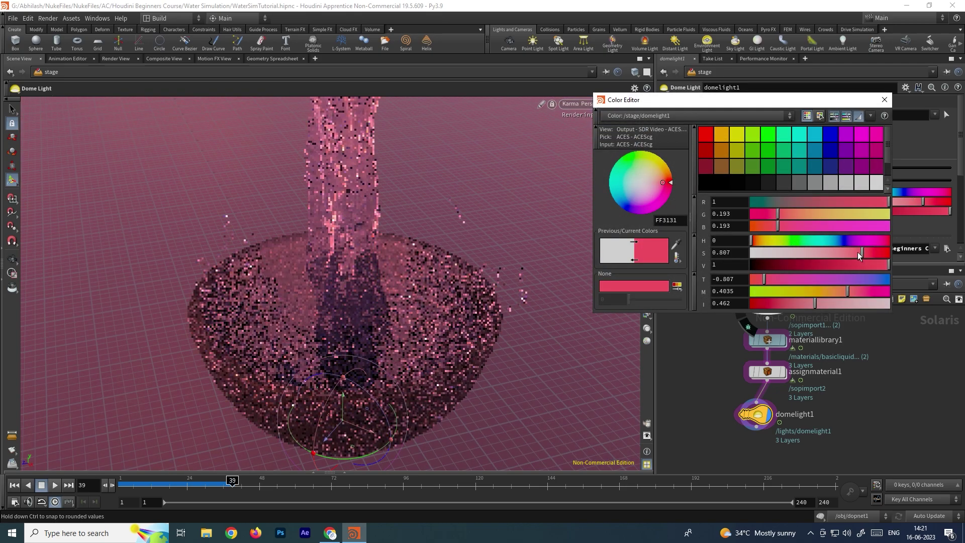
{"action": "left_click", "coordinate": [804, 136]}
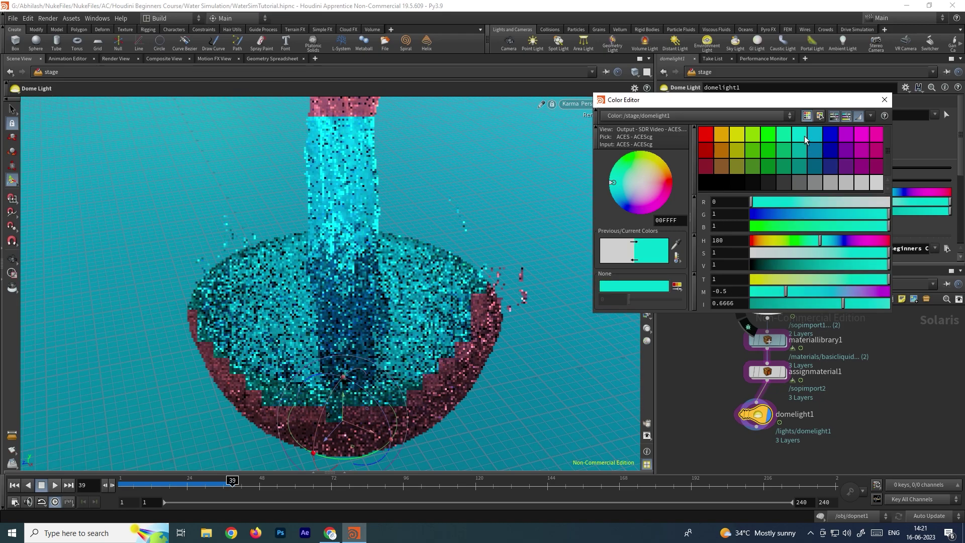
{"action": "left_click", "coordinate": [876, 182]}
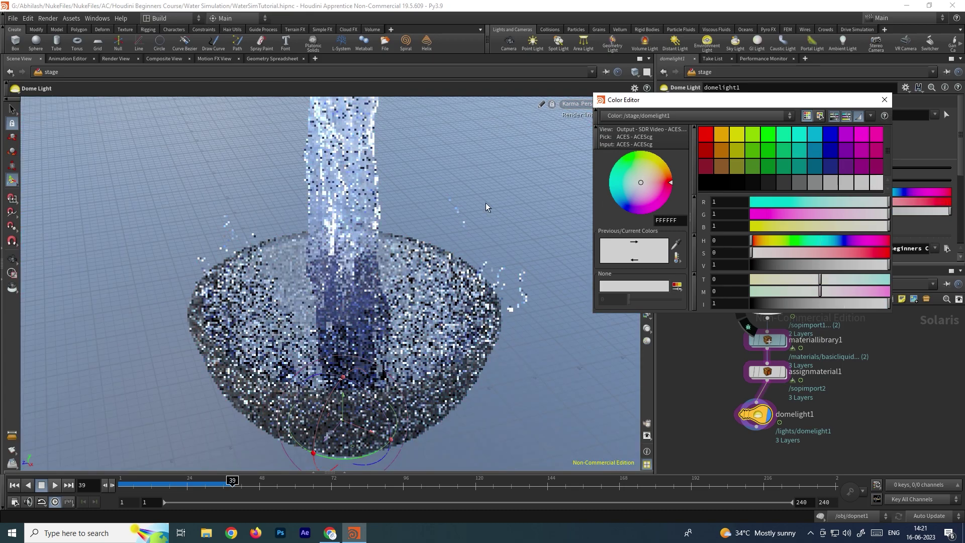
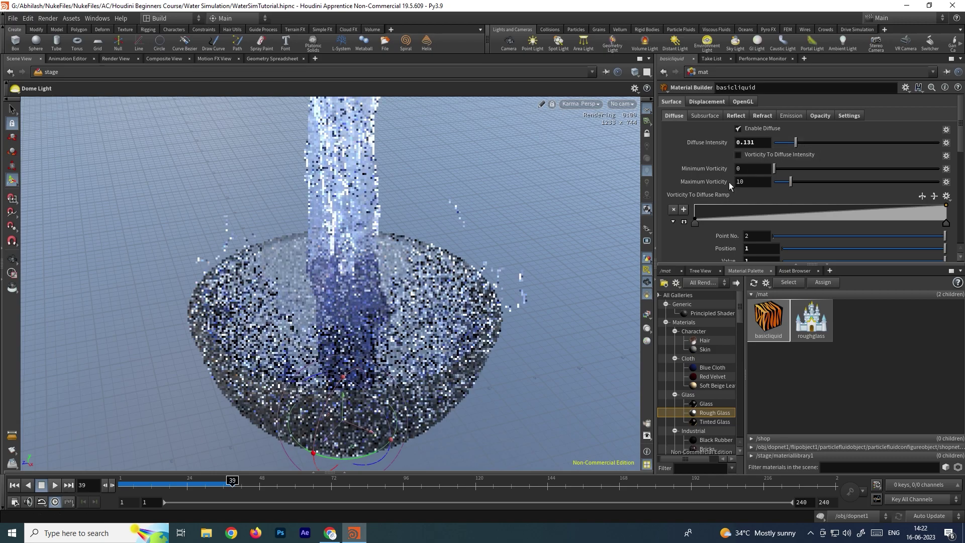
Review the basicliquid material's diffuse settings and set its base reflection's specular intensity to 0.67
{"action": "scroll", "coordinate": [706, 188], "scroll_direction": "down", "scroll_amount": 5}
{"action": "scroll", "coordinate": [706, 186], "scroll_direction": "down", "scroll_amount": 4}
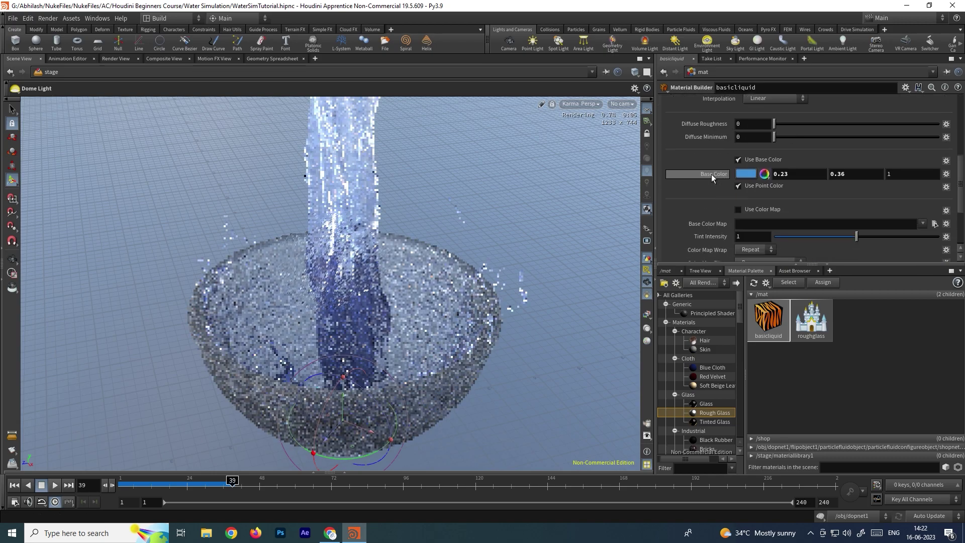
{"action": "scroll", "coordinate": [706, 198], "scroll_direction": "up", "scroll_amount": 6}
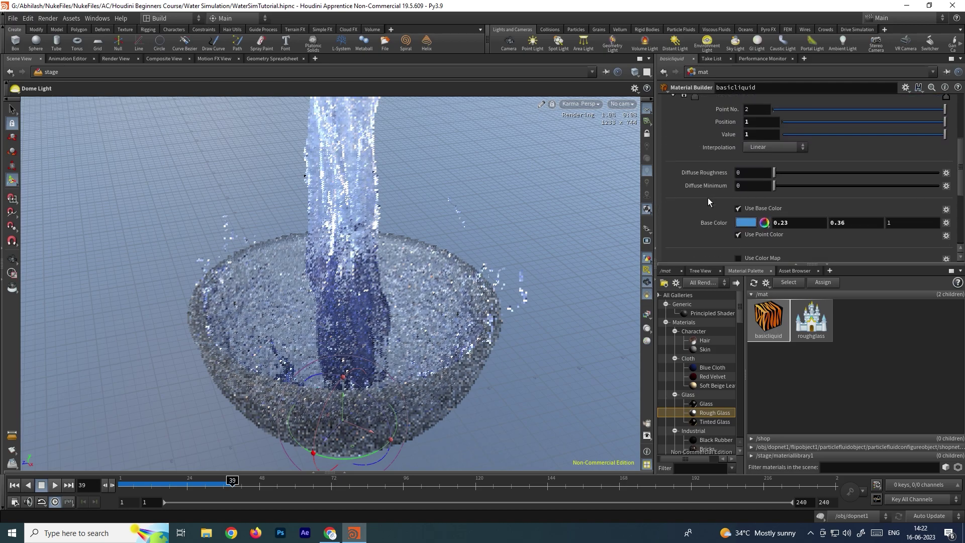
{"action": "scroll", "coordinate": [701, 161], "scroll_direction": "up", "scroll_amount": 4}
{"action": "left_click", "coordinate": [743, 118]}
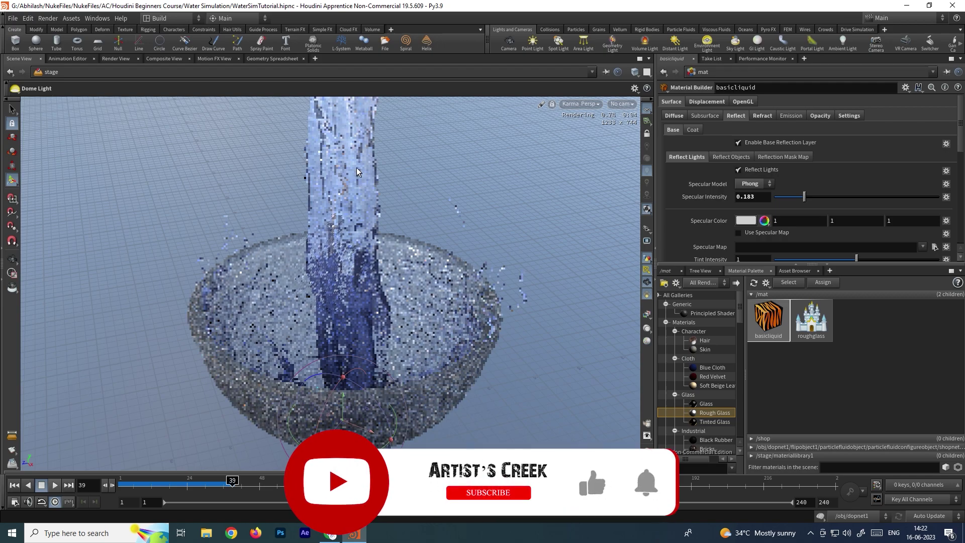
{"action": "left_click_drag", "start_coordinate": [821, 198], "coordinate": [883, 201]}
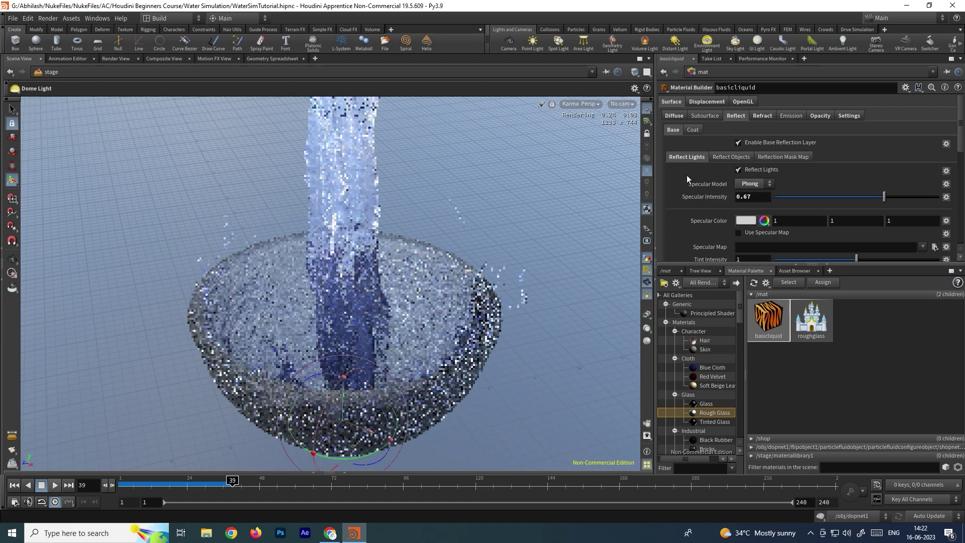
Lower the basicliquid material's refraction intensity to 0.028
{"action": "left_click", "coordinate": [761, 116]}
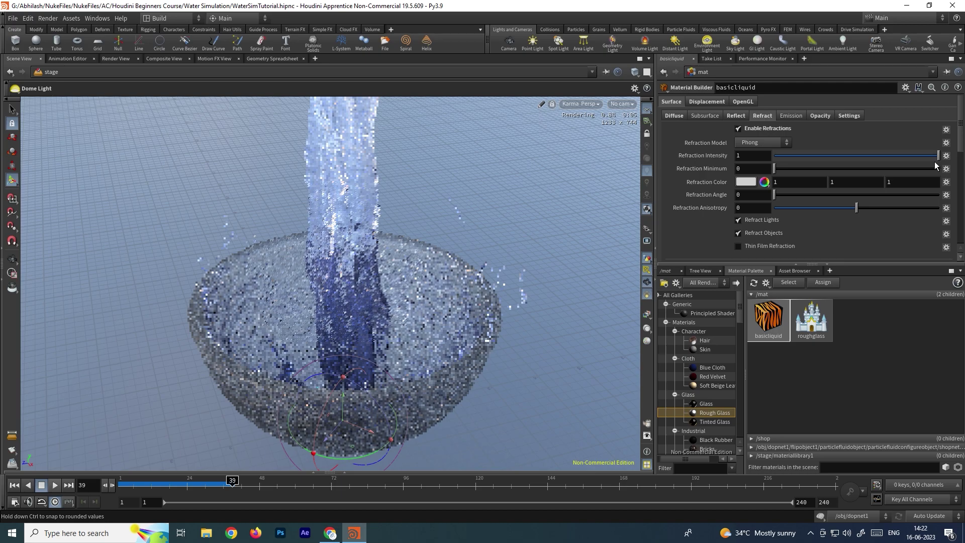
{"action": "left_click_drag", "start_coordinate": [938, 156], "coordinate": [883, 162]}
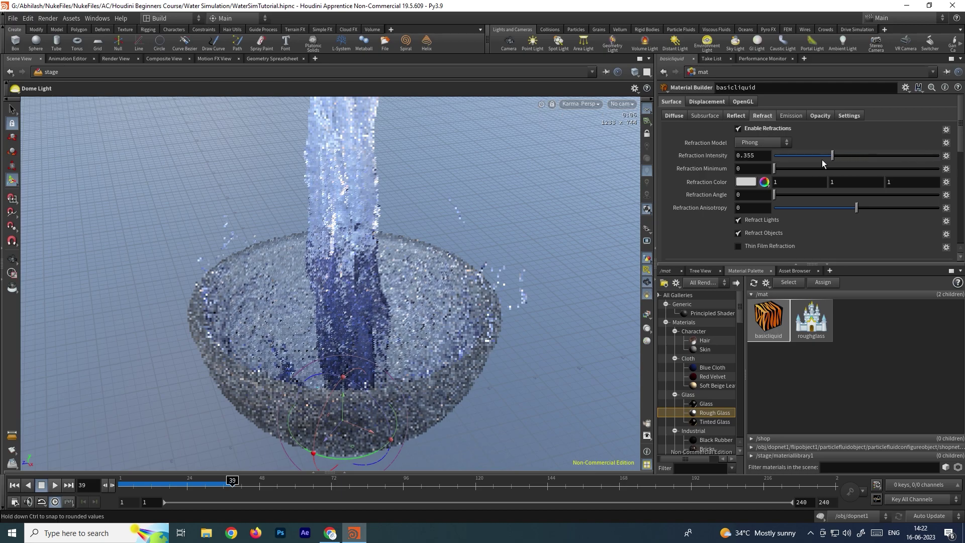
{"action": "left_click_drag", "start_coordinate": [779, 165], "coordinate": [778, 165]}
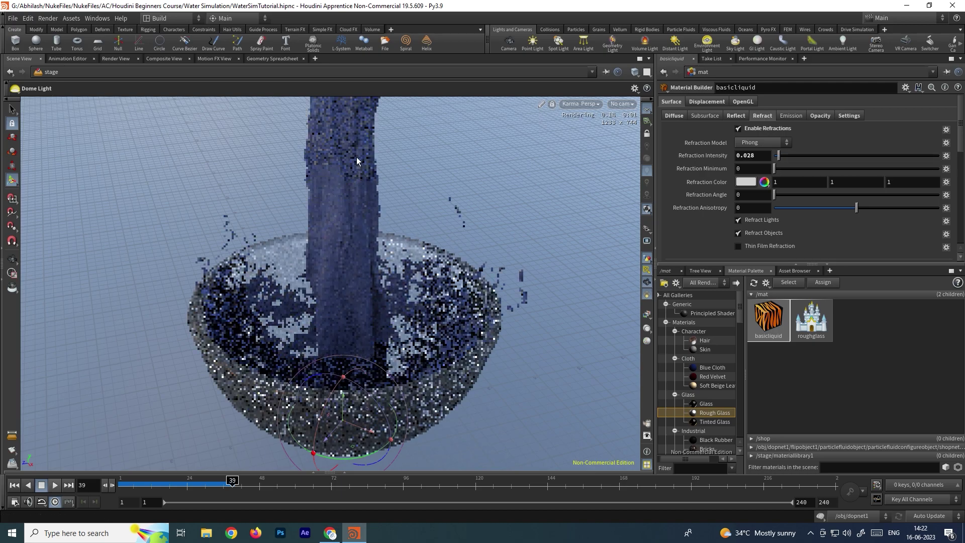
Raise the basicliquid material's refraction intensity, trying 0.456 and 1 before setting it to 2
{"action": "left_click_drag", "start_coordinate": [777, 157], "coordinate": [849, 153]}
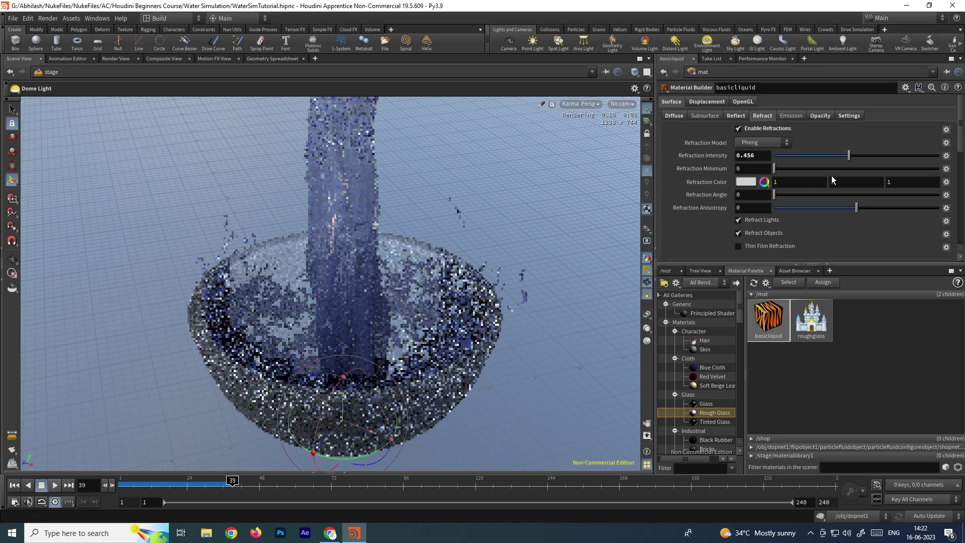
{"action": "left_click_drag", "start_coordinate": [849, 155], "coordinate": [938, 156]}
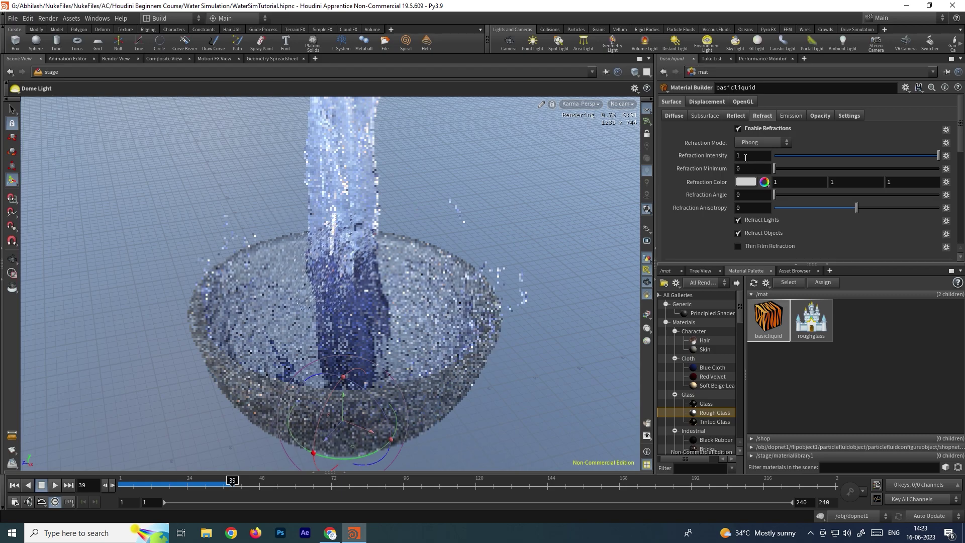
{"action": "type", "text": "2"}
{"action": "key", "text": "Return"}
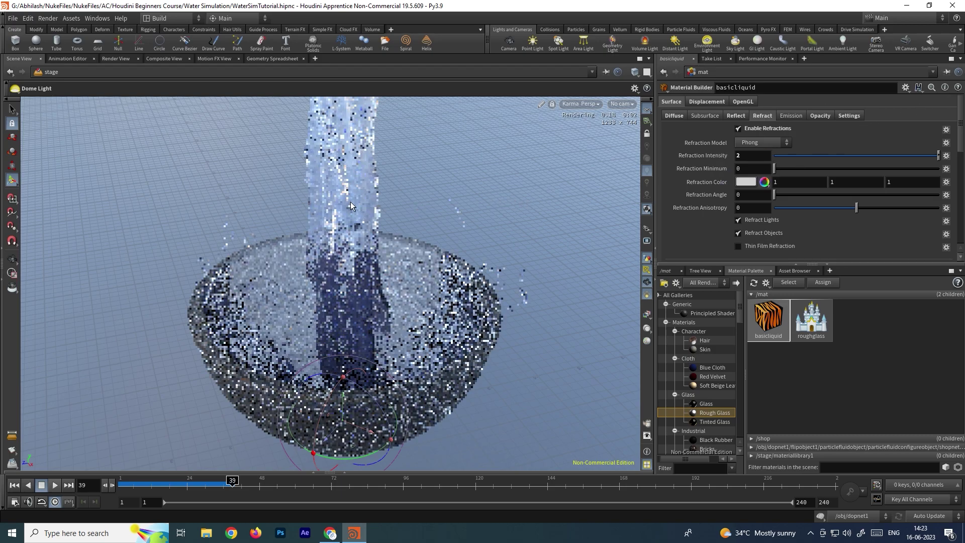
Try pure red FF0000 as the basicliquid material's diffuse base color, and undo the color change
{"action": "left_click", "coordinate": [706, 116]}
{"action": "left_click", "coordinate": [674, 117]}
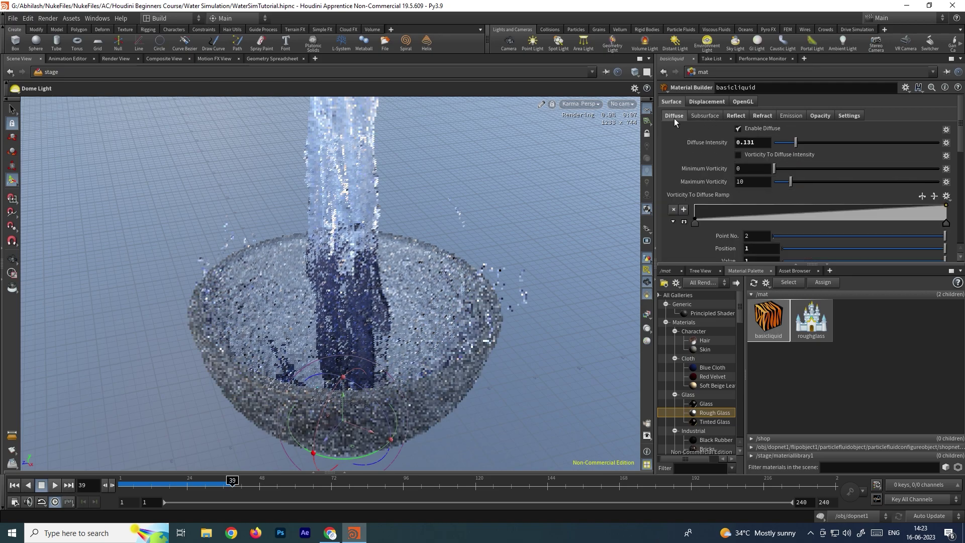
{"action": "scroll", "coordinate": [692, 175], "scroll_direction": "down", "scroll_amount": 8}
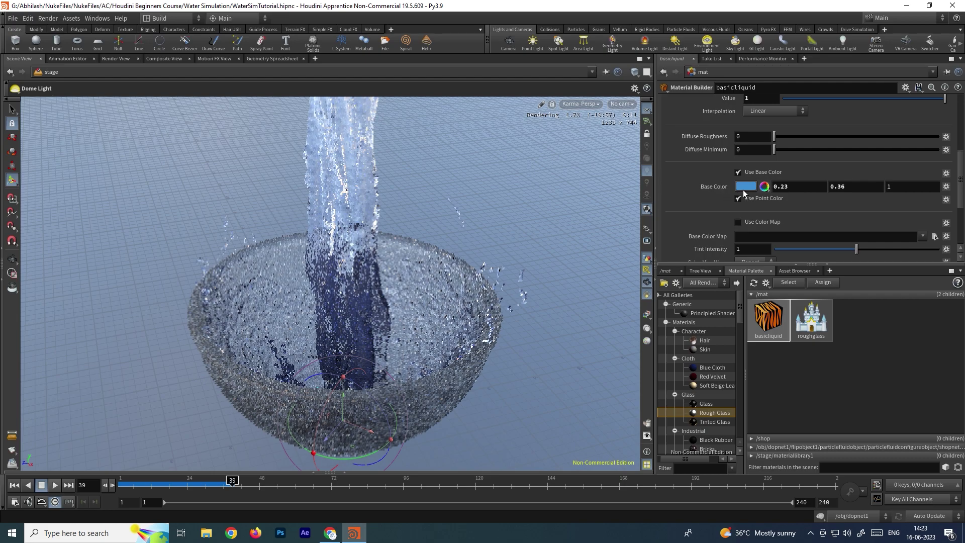
{"action": "left_click", "coordinate": [746, 187]}
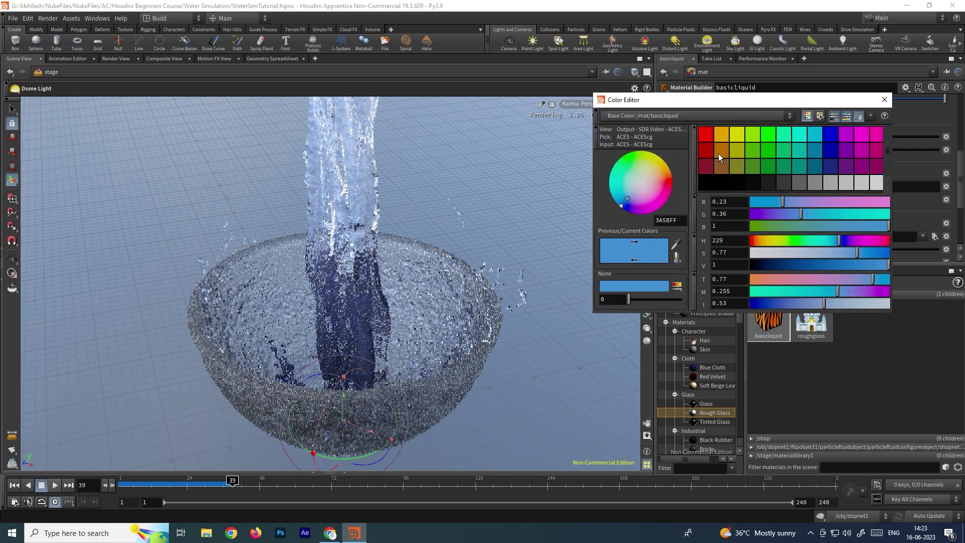
{"action": "left_click", "coordinate": [708, 135]}
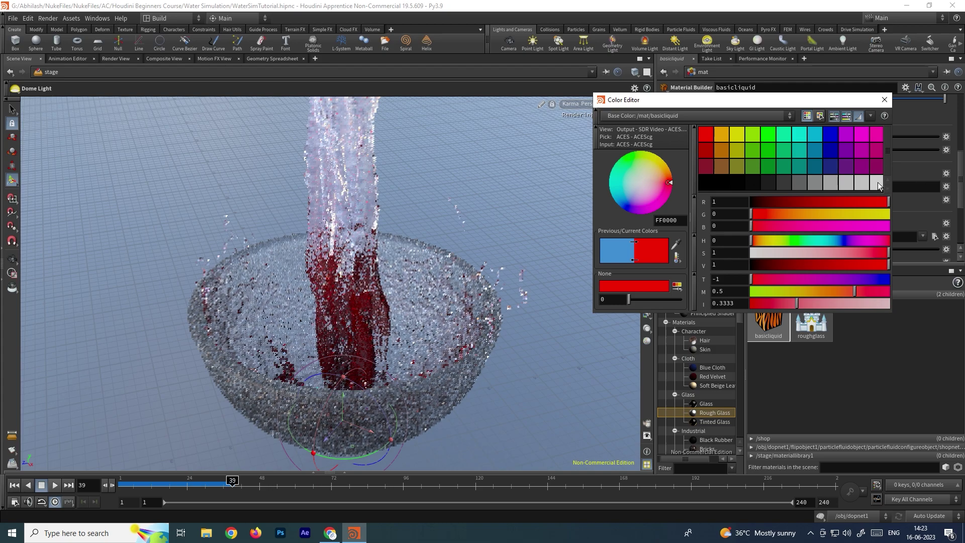
{"action": "left_click", "coordinate": [885, 100]}
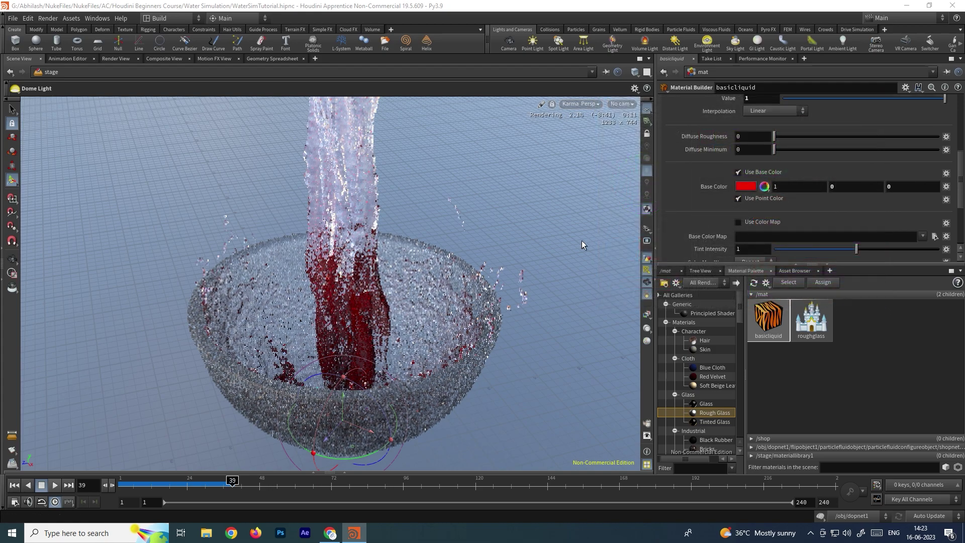
{"action": "key", "text": "ctrl+z"}
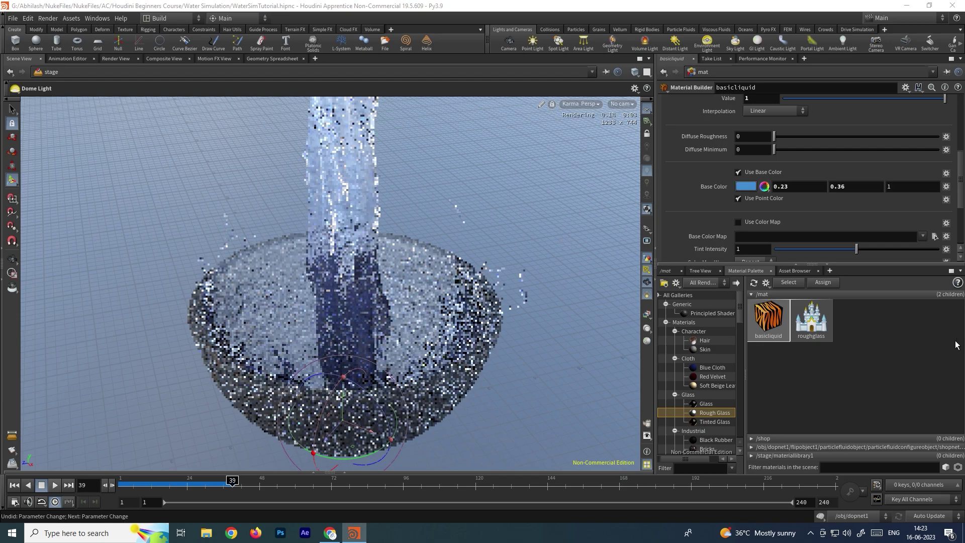
Try a specular roughness of 0.232 on the roughglass material, and set it to 0.602
{"action": "left_click", "coordinate": [812, 327]}
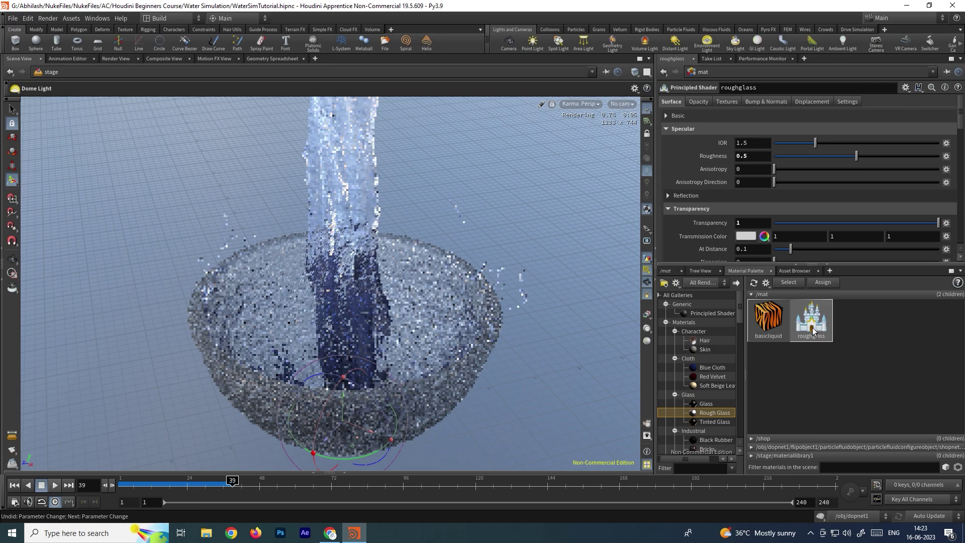
{"action": "left_click_drag", "start_coordinate": [855, 159], "coordinate": [820, 160]}
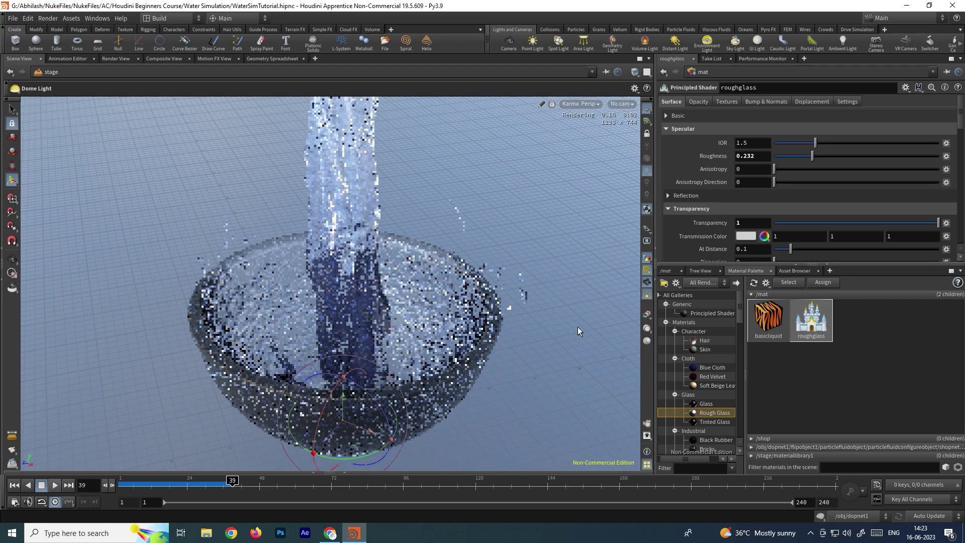
{"action": "left_click_drag", "start_coordinate": [811, 156], "coordinate": [872, 161]}
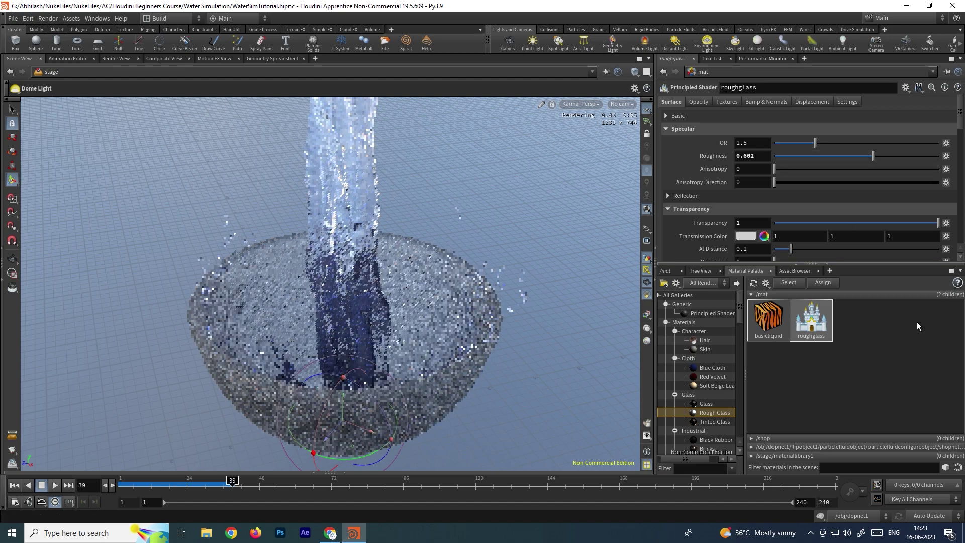
{"action": "scroll", "coordinate": [701, 216], "scroll_direction": "down", "scroll_amount": 3}
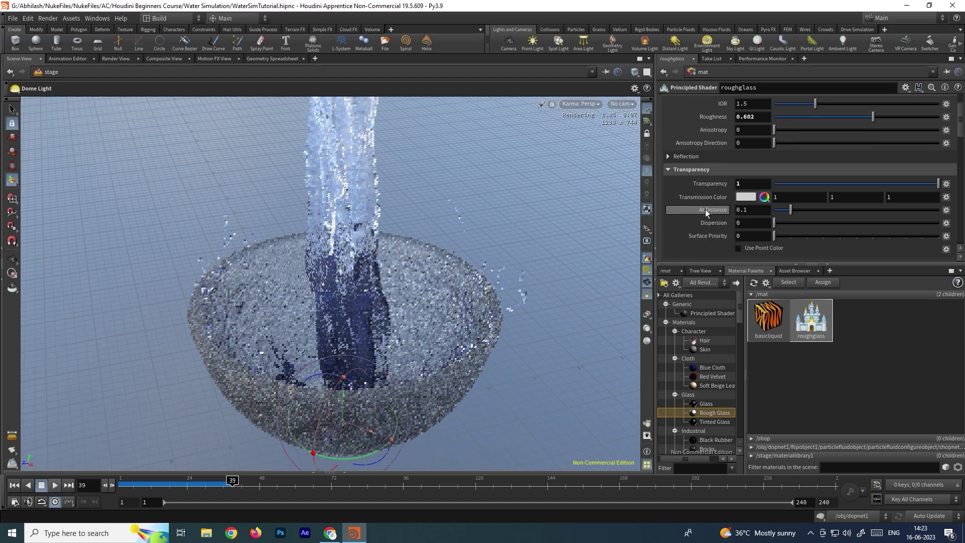
{"action": "scroll", "coordinate": [703, 199], "scroll_direction": "up", "scroll_amount": 2}
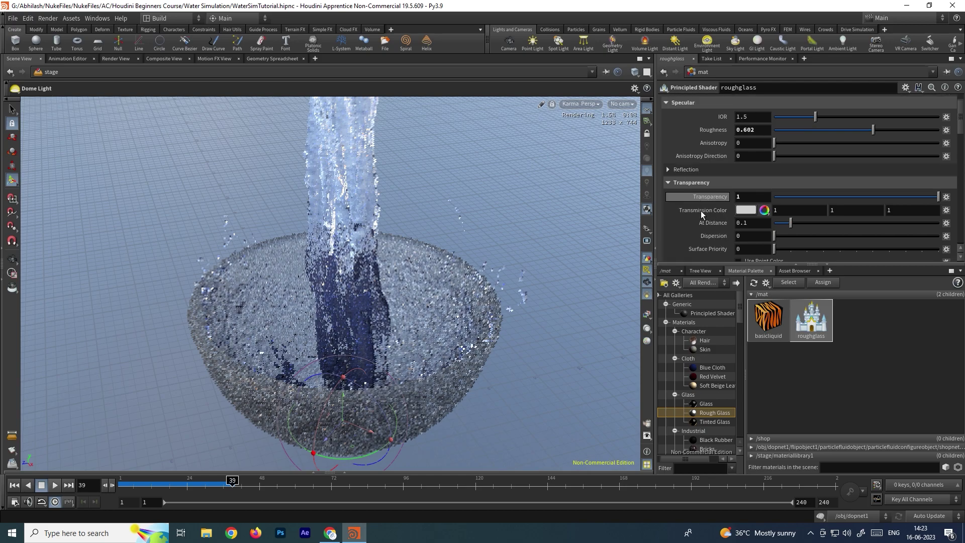
Return to the stage network, align the dome light node with the chain, and add a camera from the current view
{"action": "left_click", "coordinate": [667, 271]}
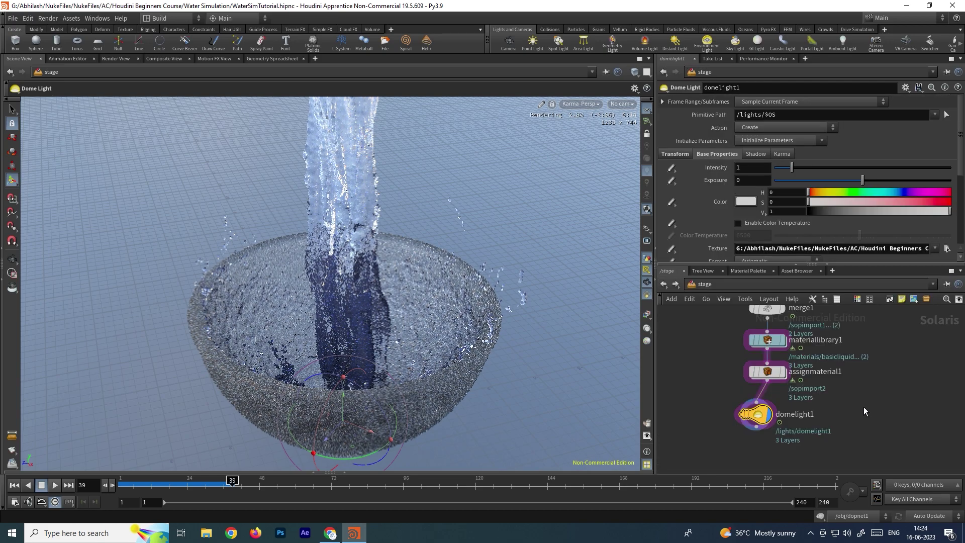
{"action": "middle_click_drag", "start_coordinate": [836, 412], "coordinate": [842, 387]}
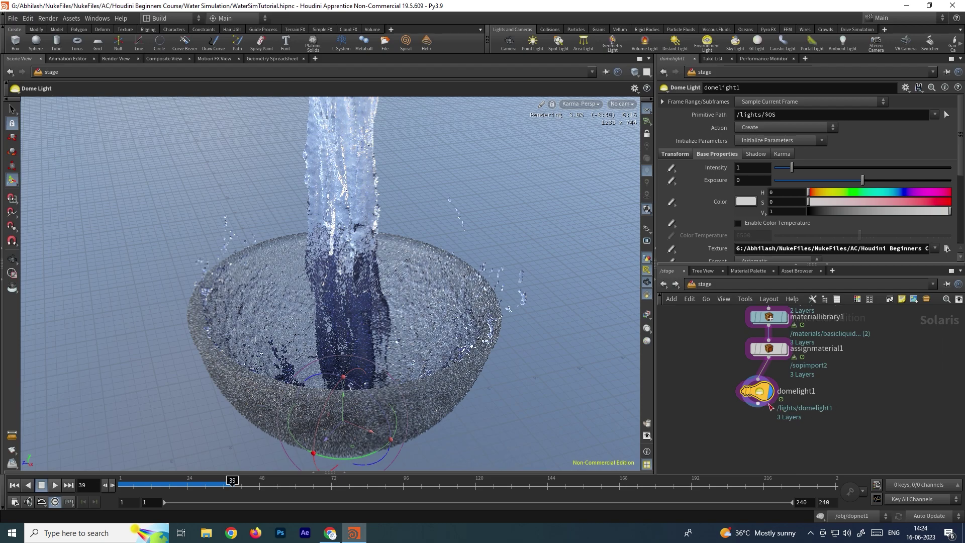
{"action": "left_click_drag", "start_coordinate": [769, 395], "coordinate": [776, 393]}
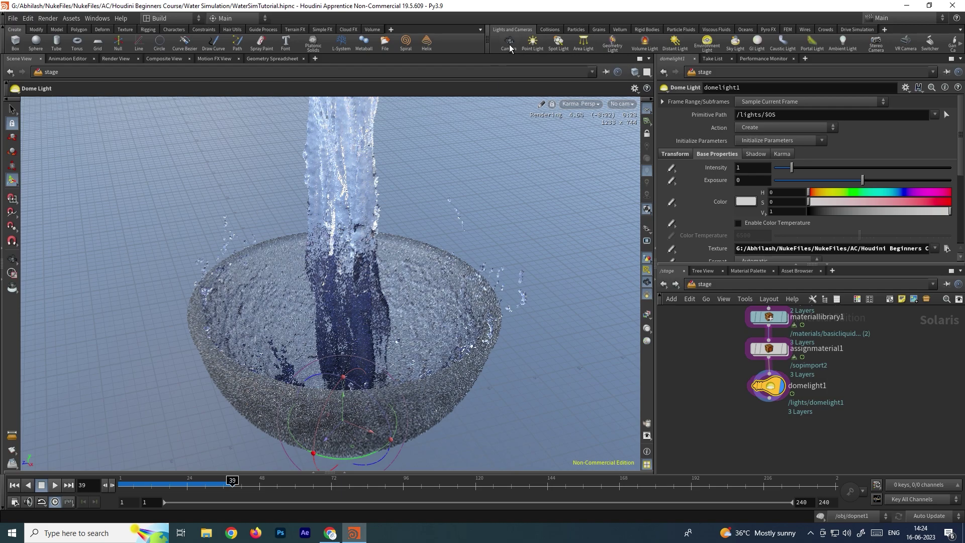
{"action": "left_click", "coordinate": [357, 225]}
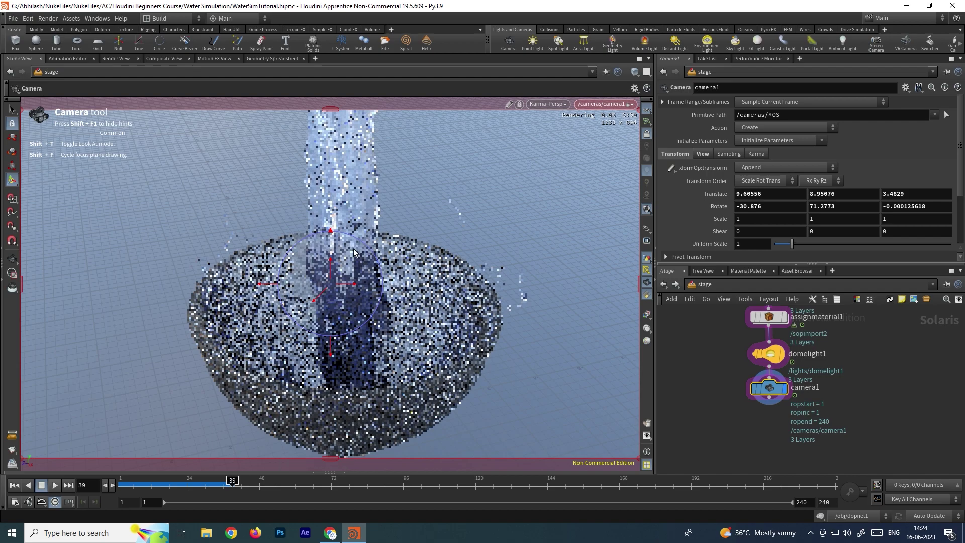
{"action": "mouse_move", "coordinate": [774, 391]}
{"action": "left_mouse_down"}
{"action": "mouse_move", "coordinate": [774, 410]}
{"action": "mouse_move", "coordinate": [774, 390]}
{"action": "left_mouse_up"}
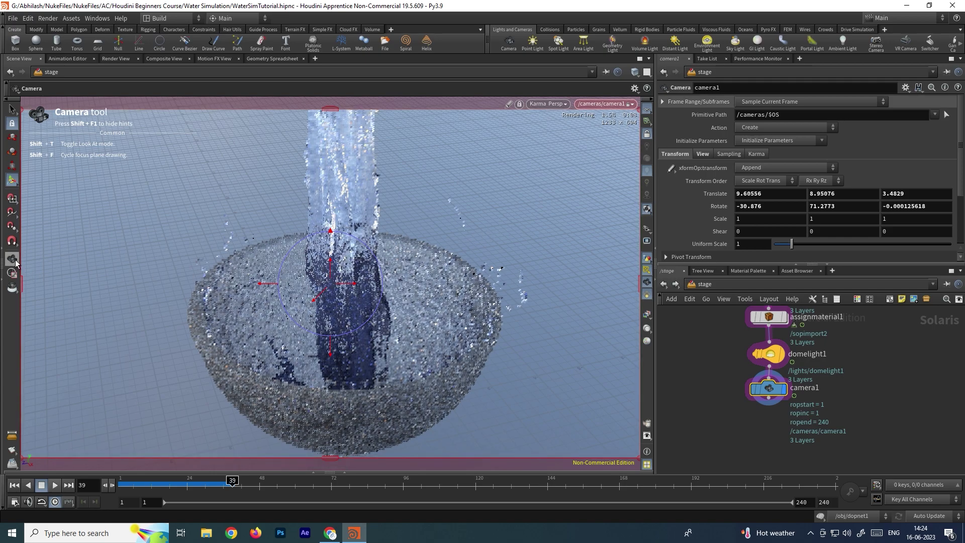
{"action": "key", "text": "Escape"}
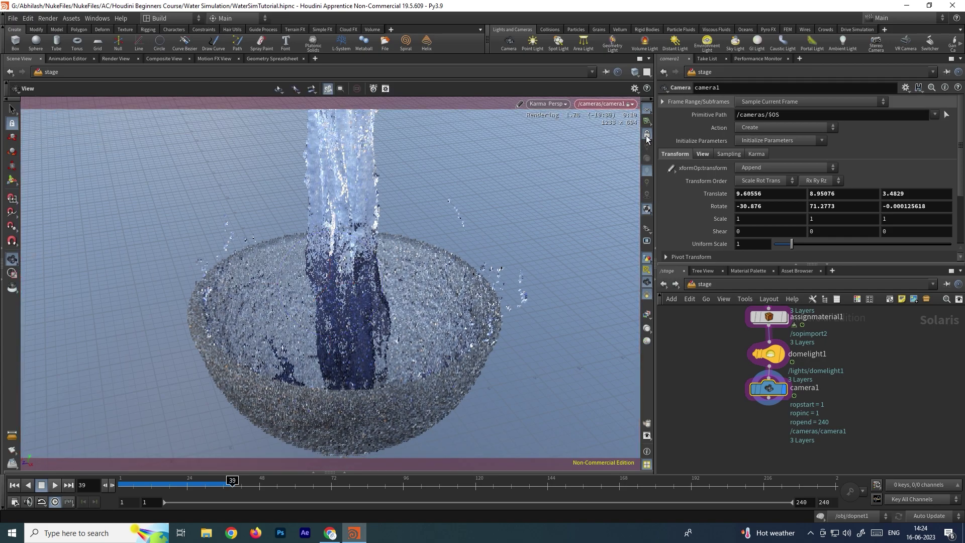
Lock the view to camera1 and orbit it slightly, to about 9.83, 8.60, 3.49 in translation
{"action": "left_click", "coordinate": [646, 134]}
{"action": "left_click_drag", "start_coordinate": [431, 293], "coordinate": [435, 272]}
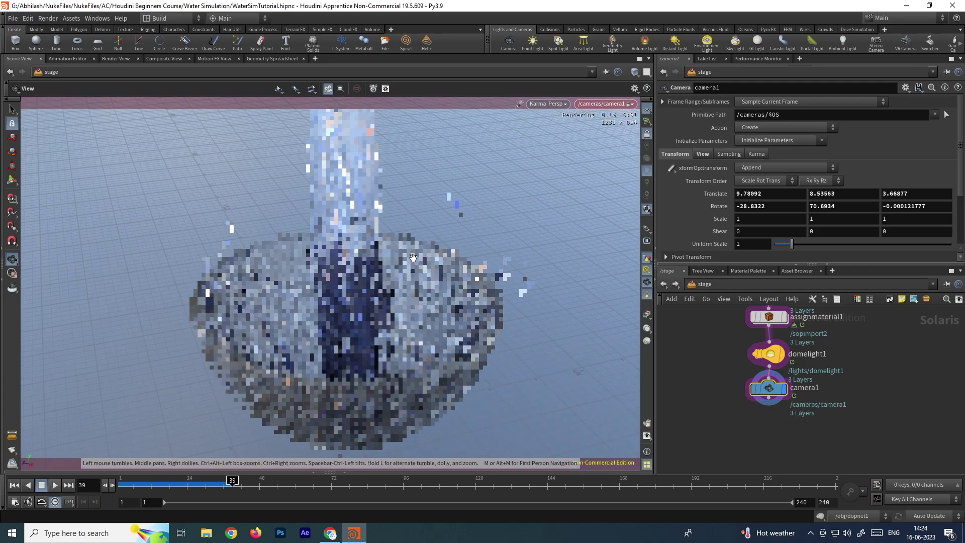
{"action": "left_click_drag", "start_coordinate": [422, 274], "coordinate": [427, 275]}
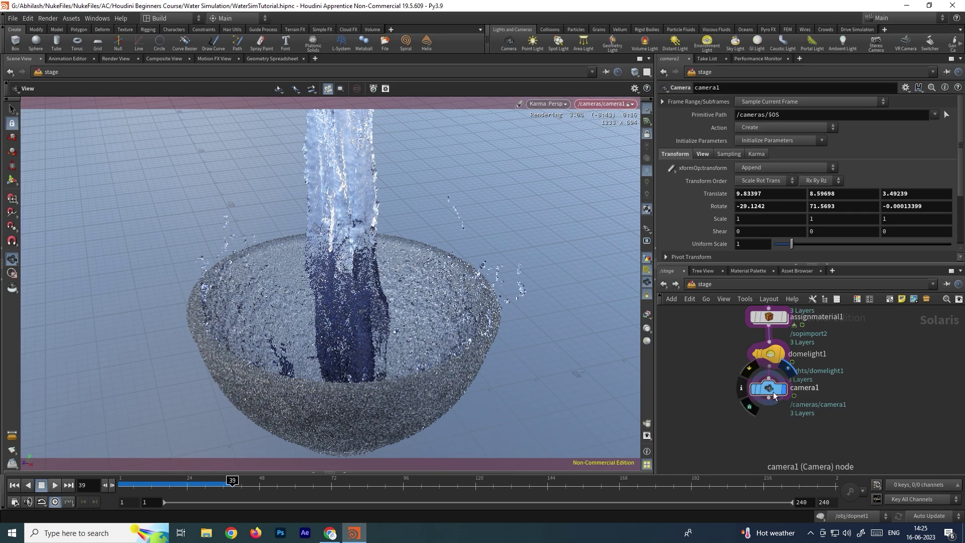
Add a Karma render node setup below camera1 and connect camera1's output to the karmarendersettings node
{"action": "key", "text": "Tab"}
{"action": "type", "text": "kar"}
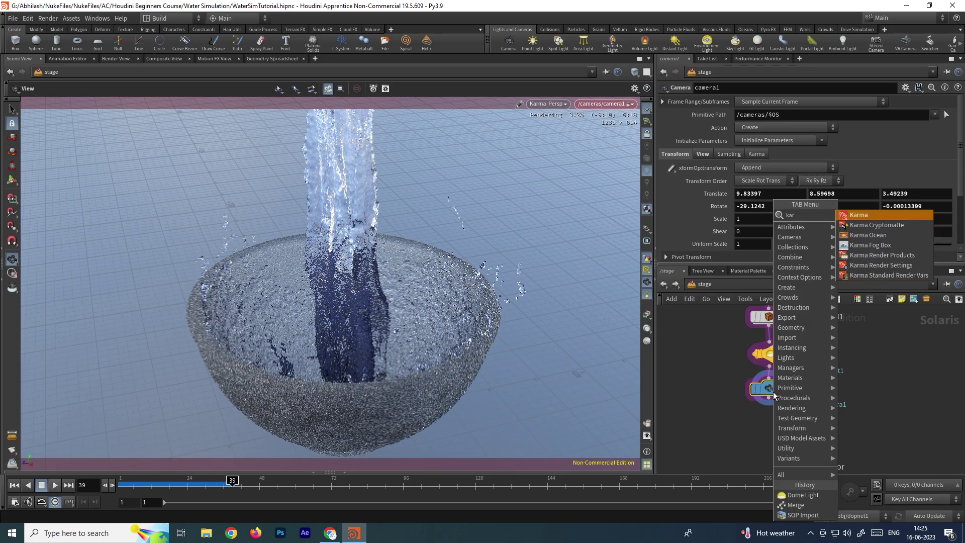
{"action": "key", "text": "Return"}
{"action": "left_click", "coordinate": [759, 435]}
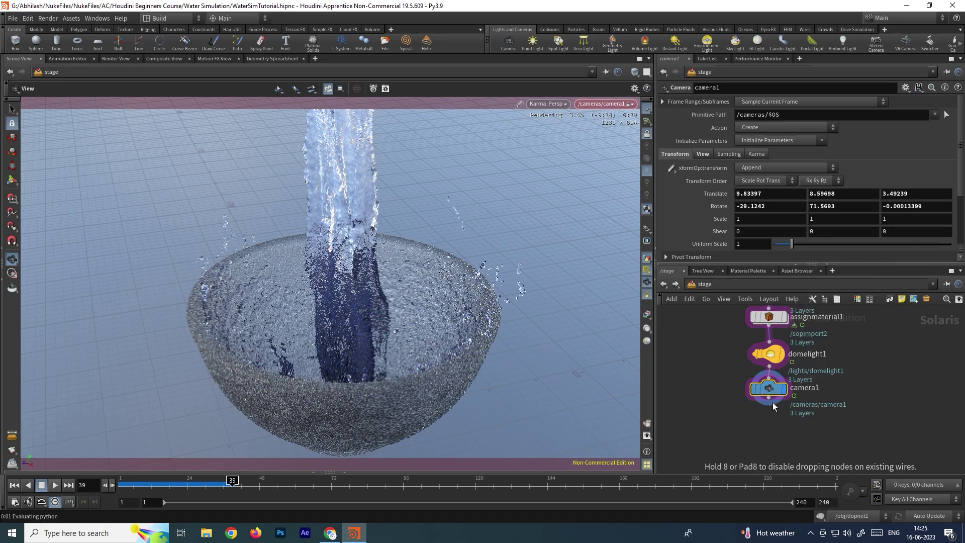
{"action": "left_click_drag", "start_coordinate": [771, 397], "coordinate": [752, 427]}
{"action": "middle_click_drag", "start_coordinate": [819, 427], "coordinate": [821, 406]}
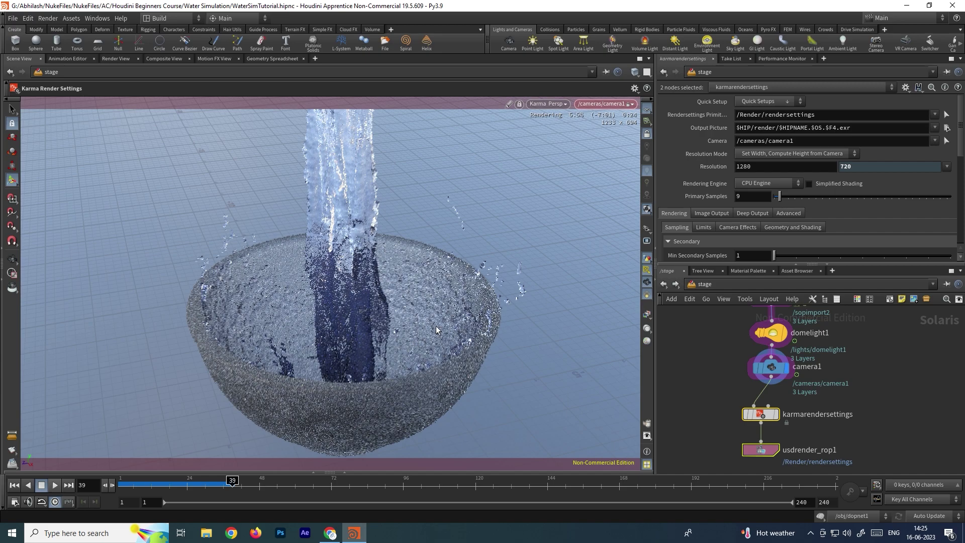
Save the scene file and make karmarendersettings the displayed node of the stage
{"action": "left_click", "coordinate": [762, 412]}
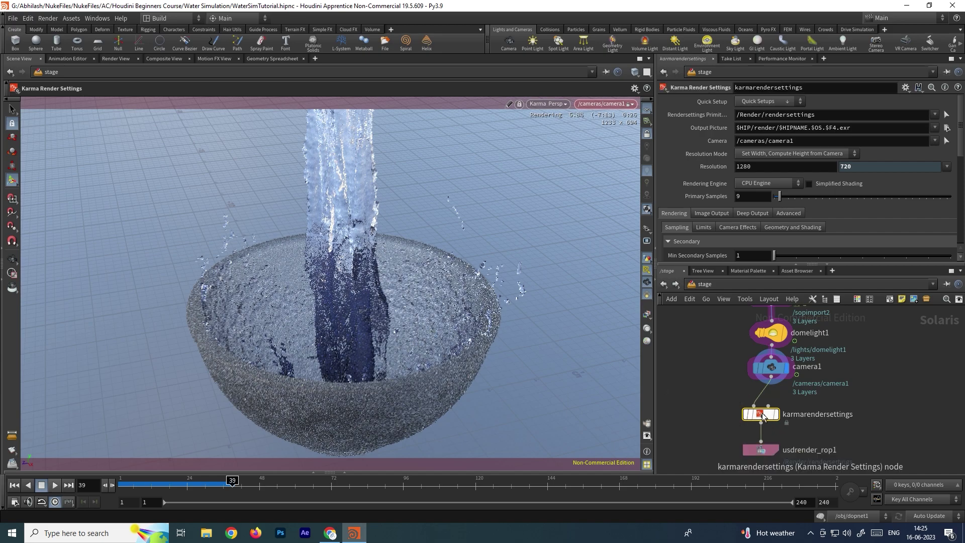
{"action": "key", "text": "ctrl+s"}
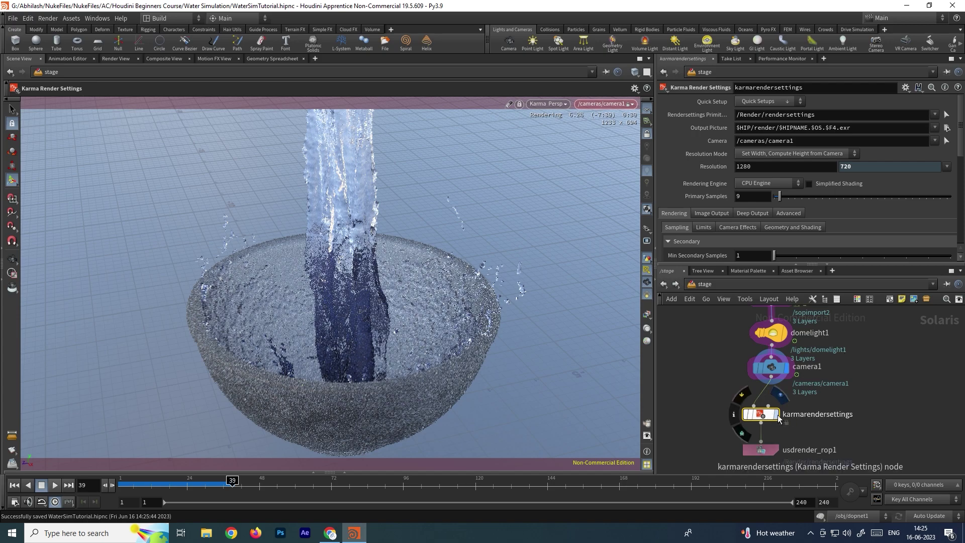
{"action": "left_click", "coordinate": [780, 395]}
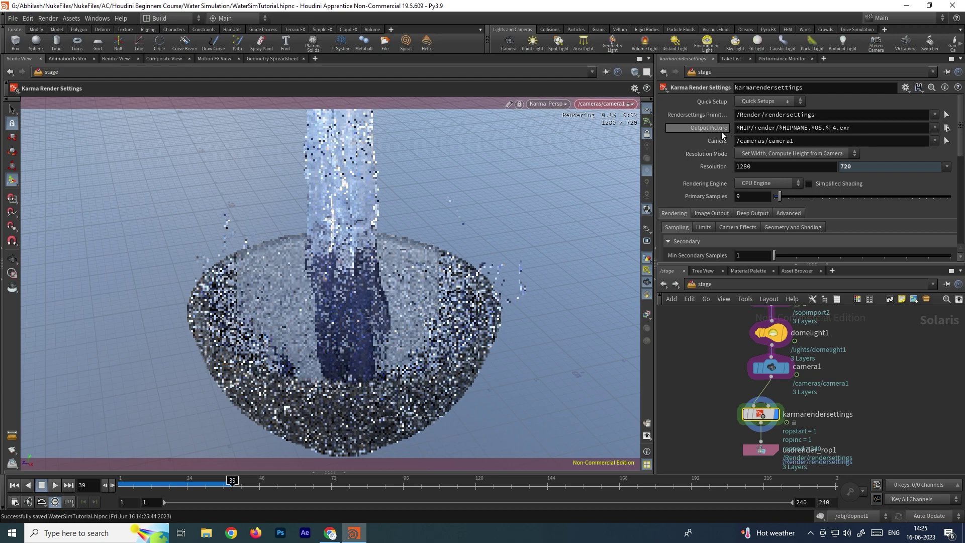
{"action": "left_click", "coordinate": [947, 129]}
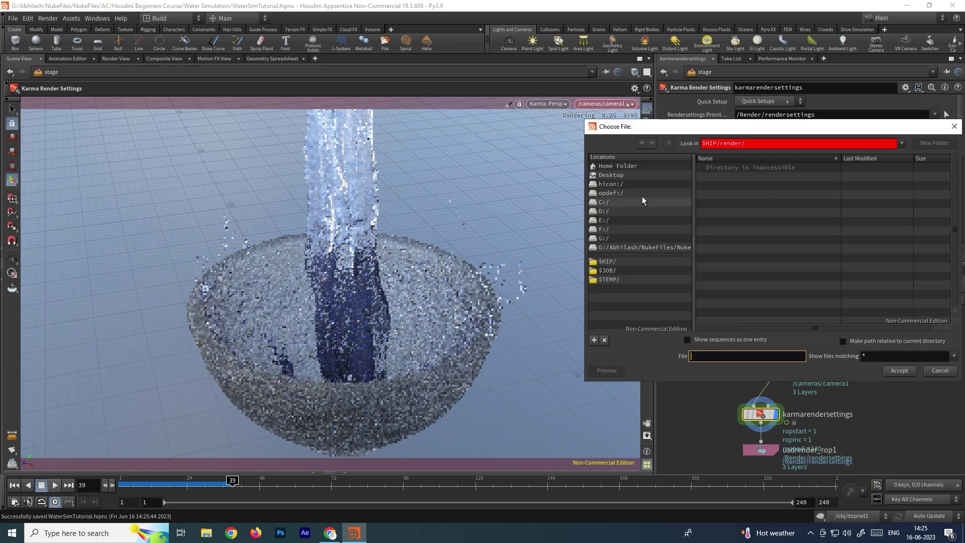
{"action": "left_click", "coordinate": [618, 166]}
{"action": "left_click", "coordinate": [939, 371]}
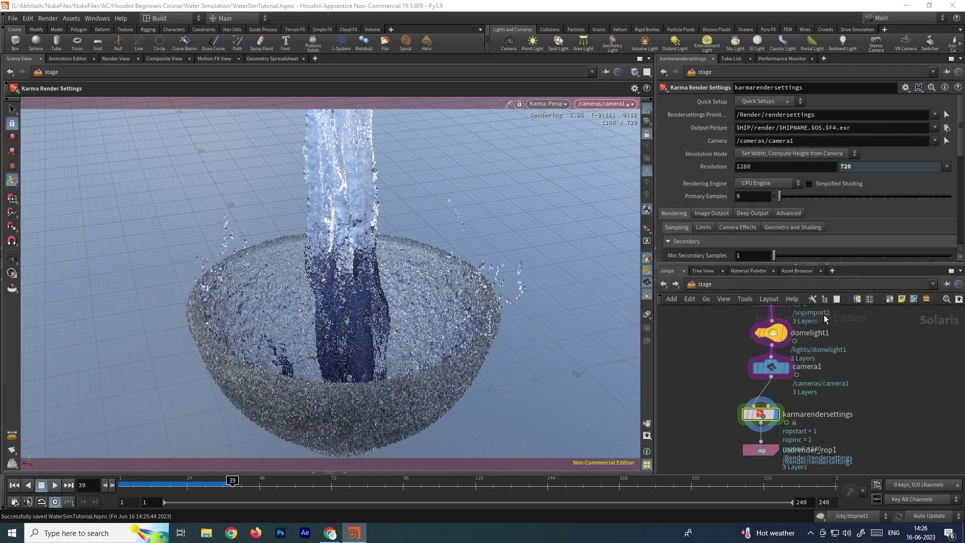
Browse for the Karma output picture location and create a FinalRender folder inside $HIP
{"action": "left_click", "coordinate": [842, 127]}
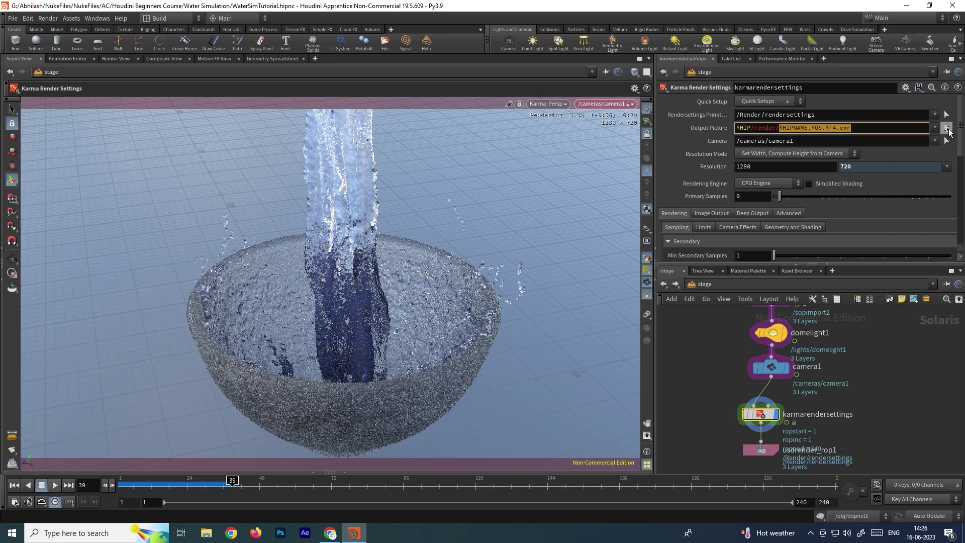
{"action": "left_click", "coordinate": [947, 129]}
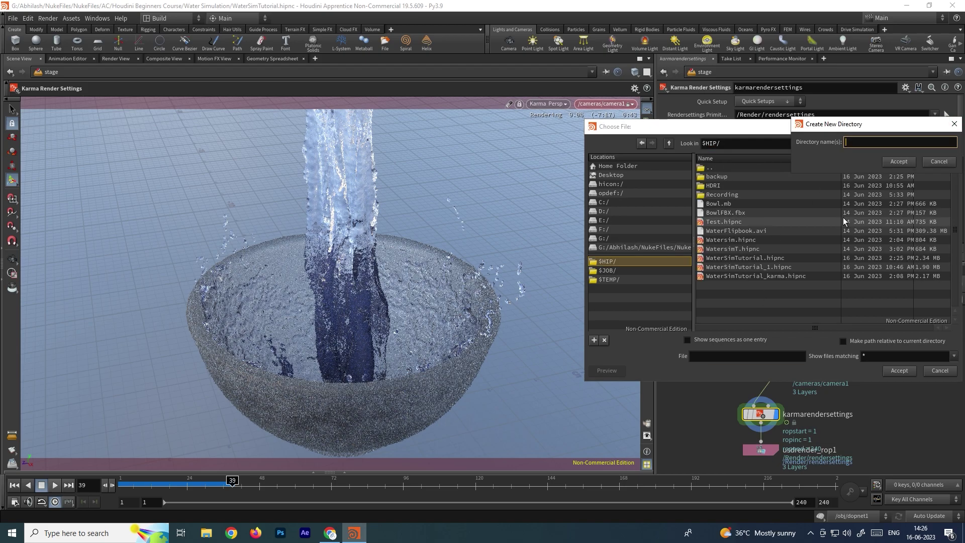
{"action": "type", "text": "FinalRender"}
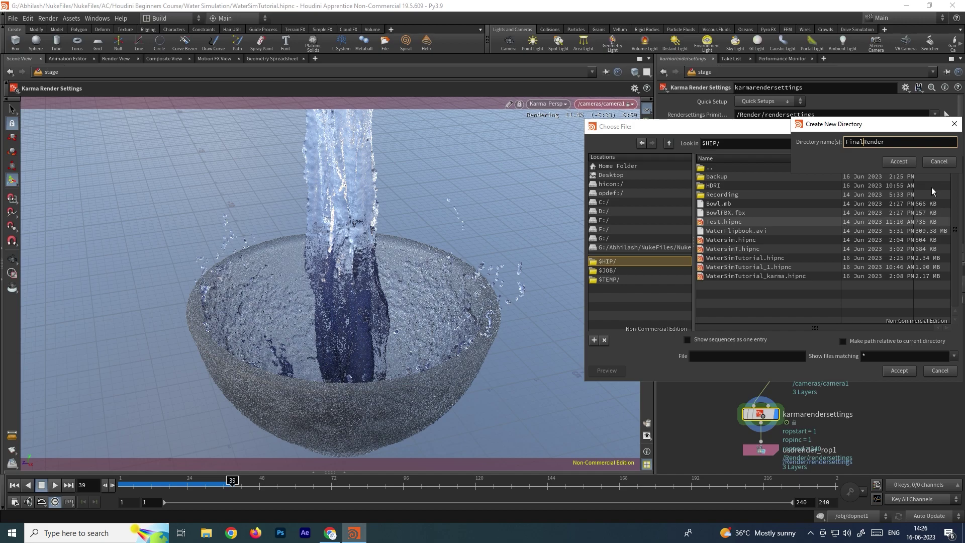
{"action": "left_click", "coordinate": [899, 162]}
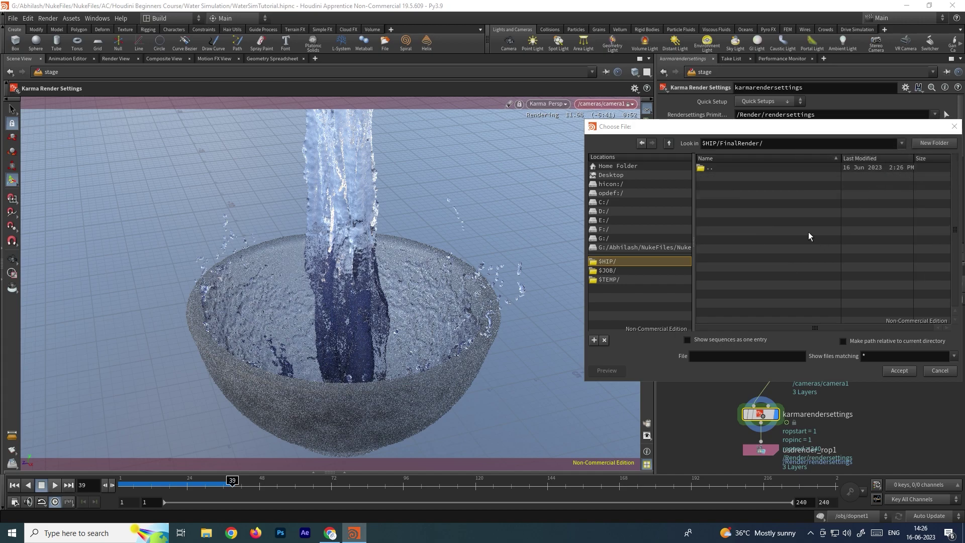
Name the output picture WaterSim.$OS.$F4.jpeg in the FinalRender folder and accept the path
{"action": "left_click", "coordinate": [713, 358]}
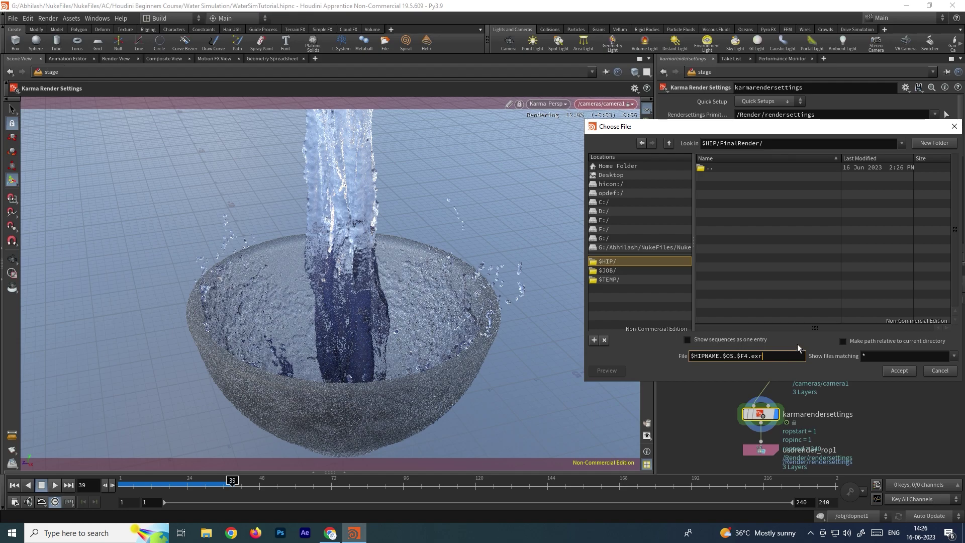
{"action": "key", "text": "Home"}
{"action": "key", "text": "ctrl+shift+Right"}
{"action": "type", "text": "WaterSim"}
{"action": "key", "text": "Right"}
{"action": "key", "text": "Right"}
{"action": "key", "text": "Right"}
{"action": "key", "text": "BackSpace"}
{"action": "key", "text": "BackSpace"}
{"action": "key", "text": "BackSpace"}
{"action": "type", "text": "jpeg"}
{"action": "left_click", "coordinate": [898, 373]}
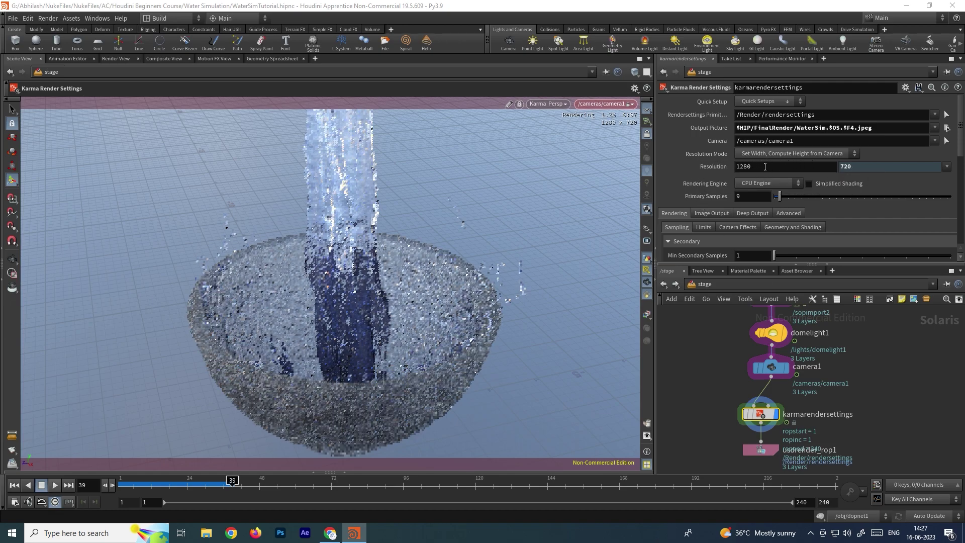
{"action": "left_click", "coordinate": [946, 167]}
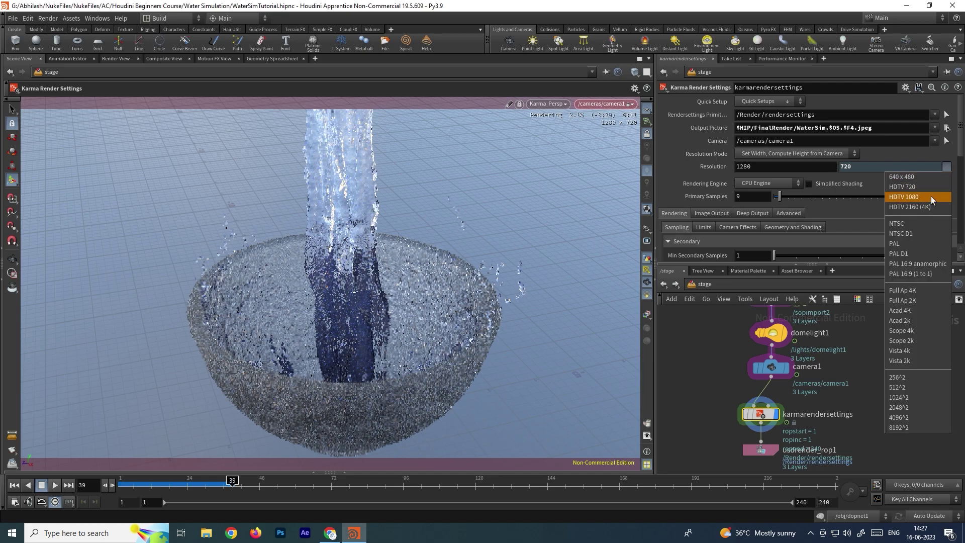
{"action": "left_click", "coordinate": [695, 166]}
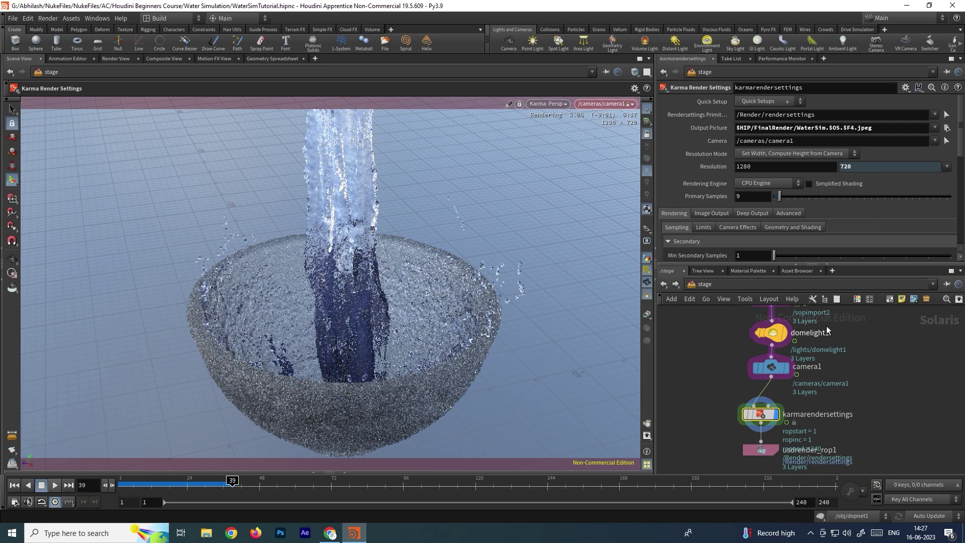
Try the XPU Engine (Beta) as the Karma rendering engine, and switch back to the CPU Engine
{"action": "left_click", "coordinate": [765, 184]}
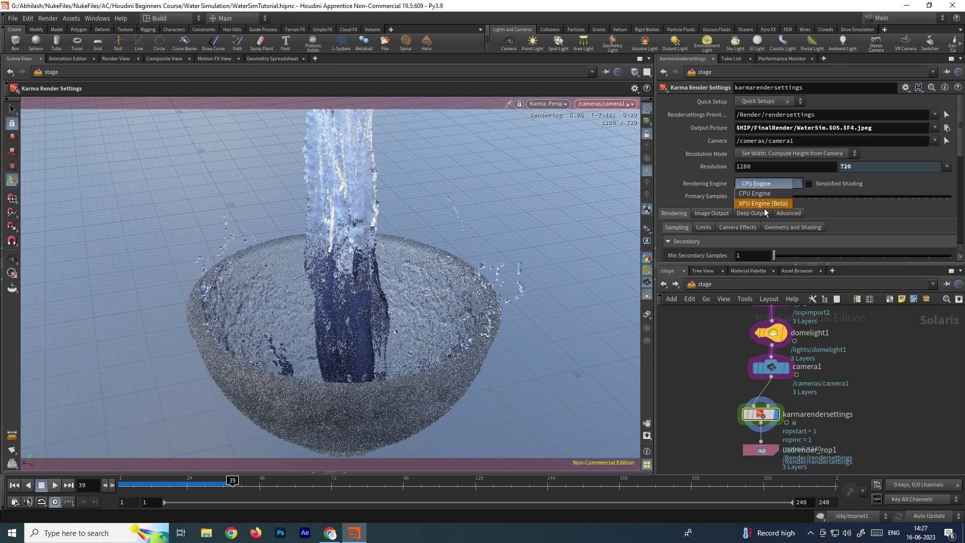
{"action": "left_click", "coordinate": [758, 204]}
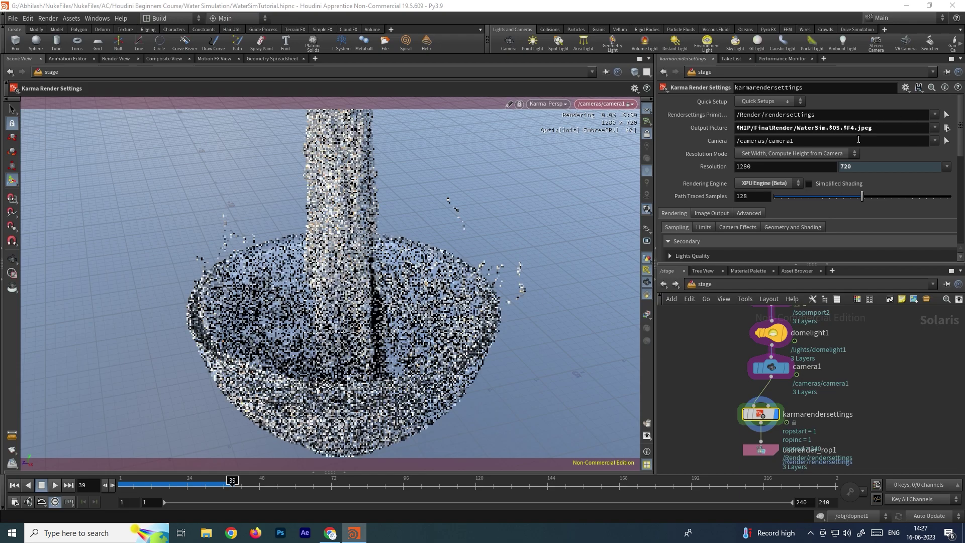
{"action": "left_click", "coordinate": [759, 182]}
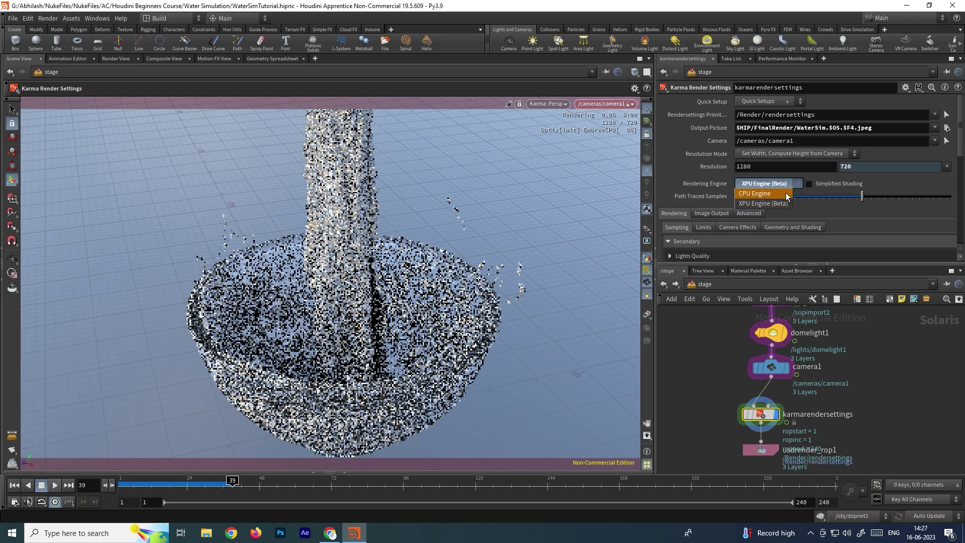
{"action": "left_click", "coordinate": [755, 195]}
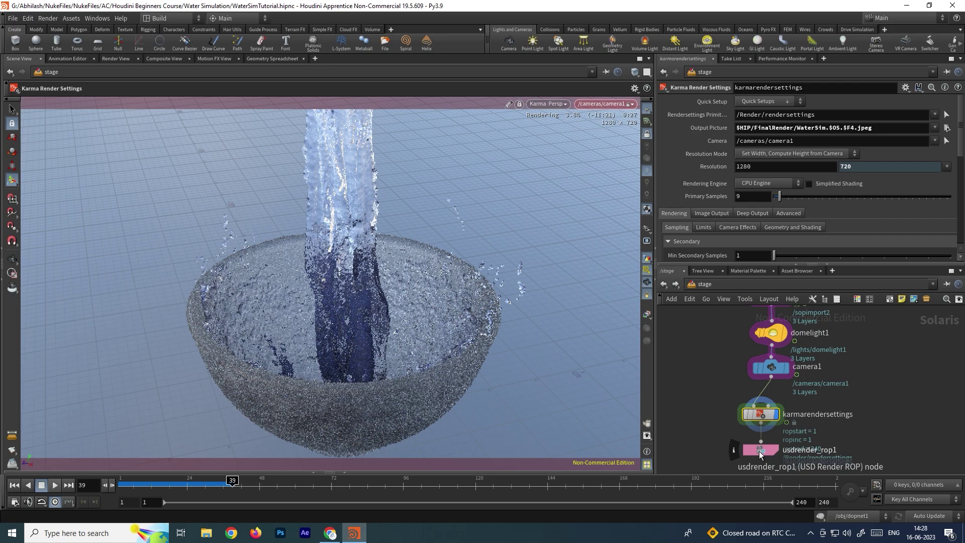
Set the valid frame range of usdrender_rop1 to Render Specific Frame Range
{"action": "left_click", "coordinate": [760, 450]}
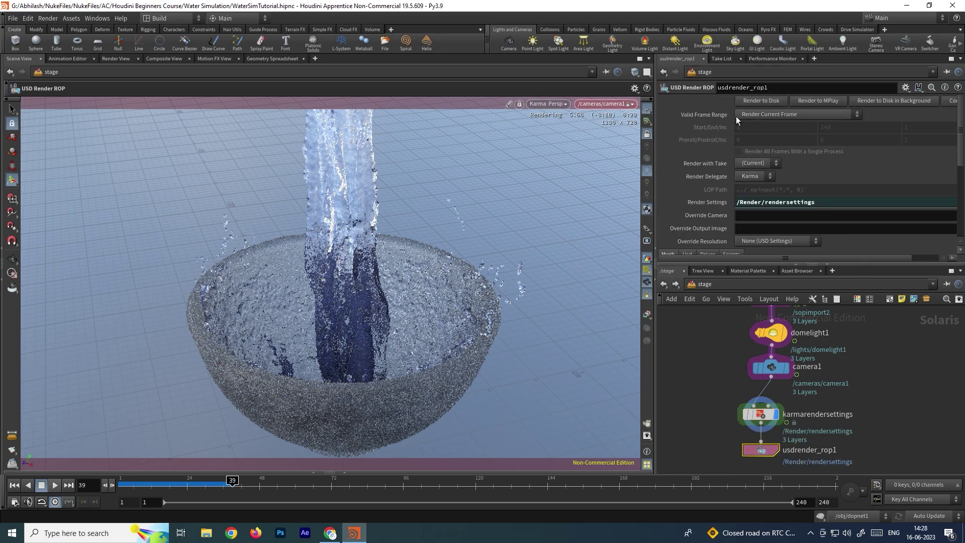
{"action": "left_click", "coordinate": [765, 116]}
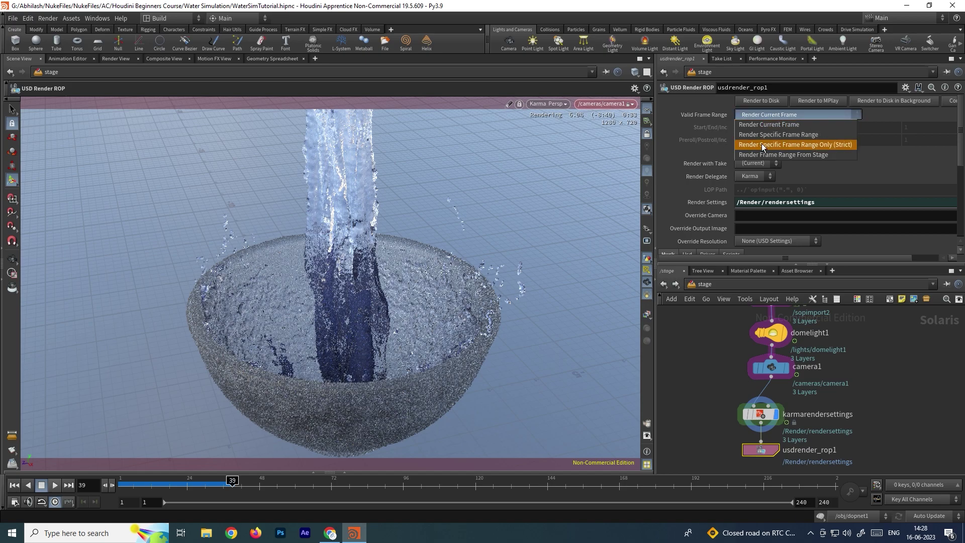
{"action": "left_click", "coordinate": [806, 137]}
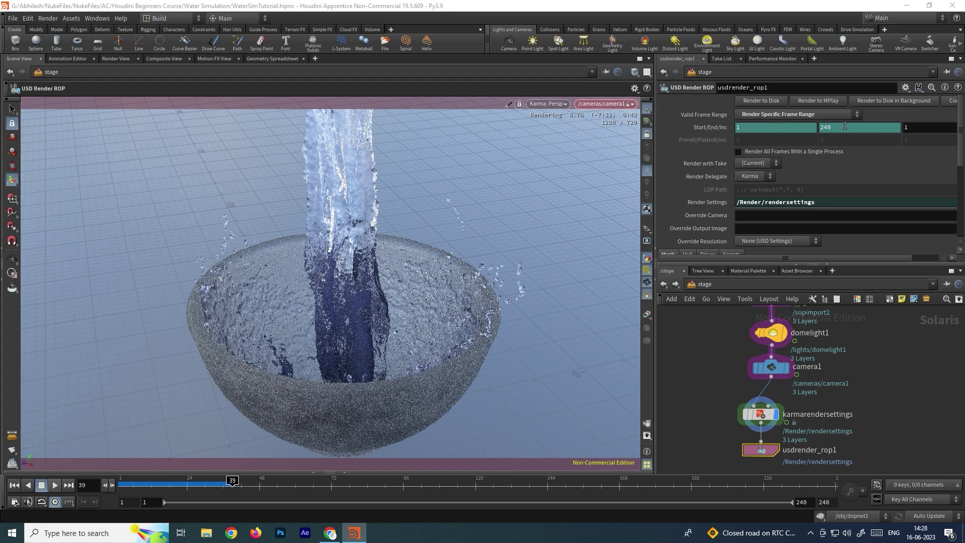
{"action": "left_click", "coordinate": [782, 115]}
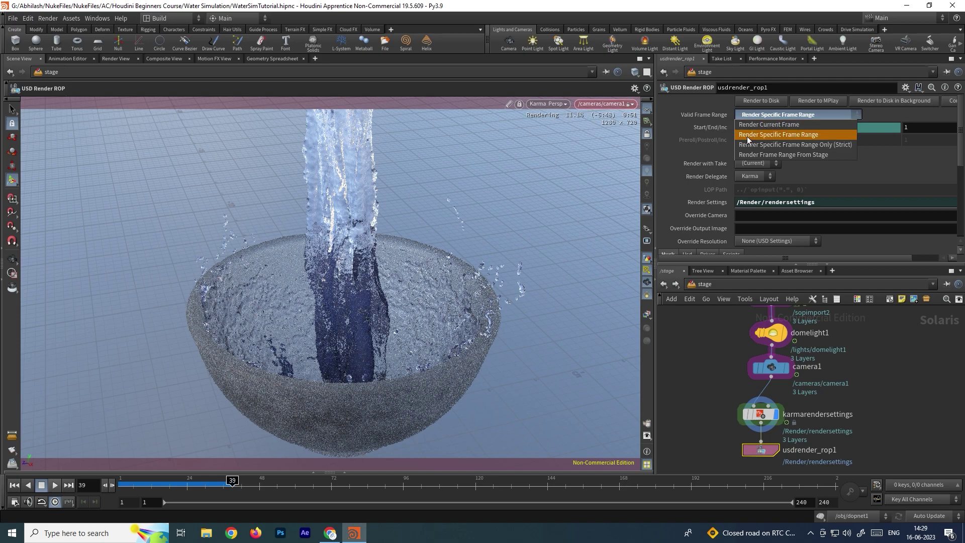
{"action": "left_click", "coordinate": [799, 134]}
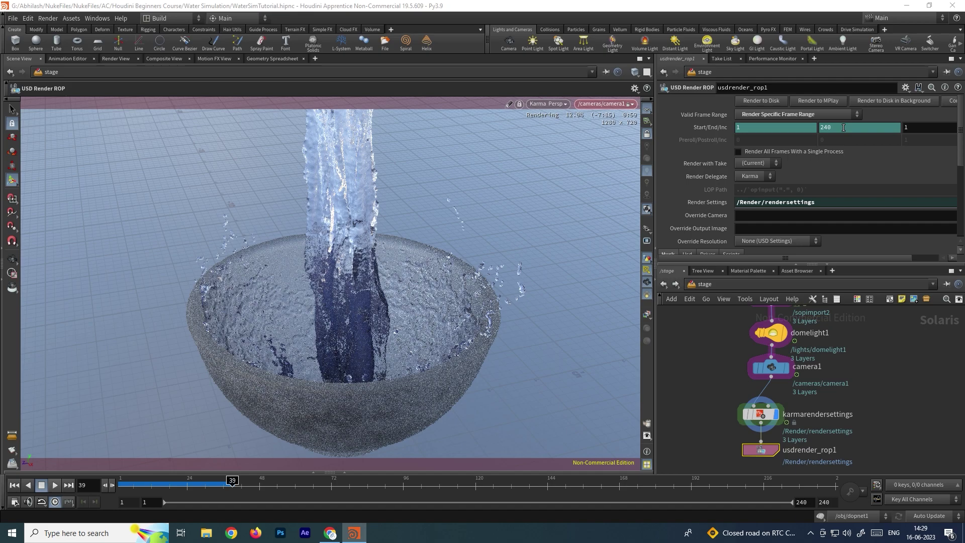
Review the remaining usdrender_rop1 settings and start rendering the frame sequence to disk
{"action": "scroll", "coordinate": [860, 182], "scroll_direction": "down", "scroll_amount": 3}
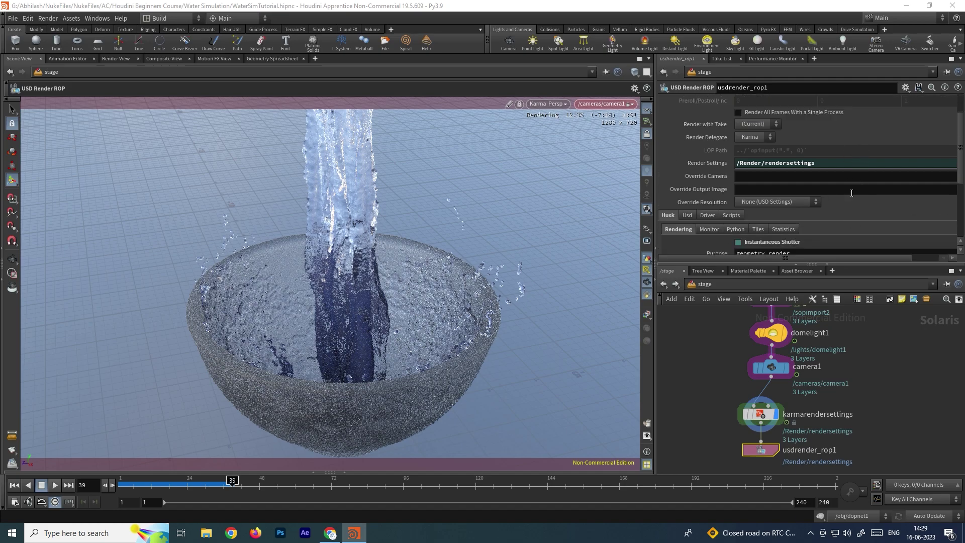
{"action": "scroll", "coordinate": [850, 193], "scroll_direction": "up", "scroll_amount": 3}
{"action": "left_click", "coordinate": [763, 101]}
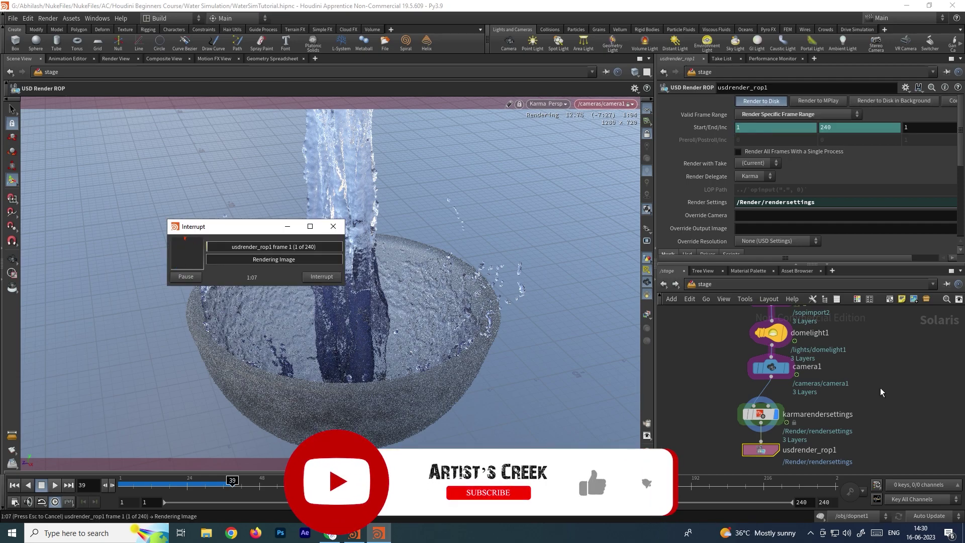